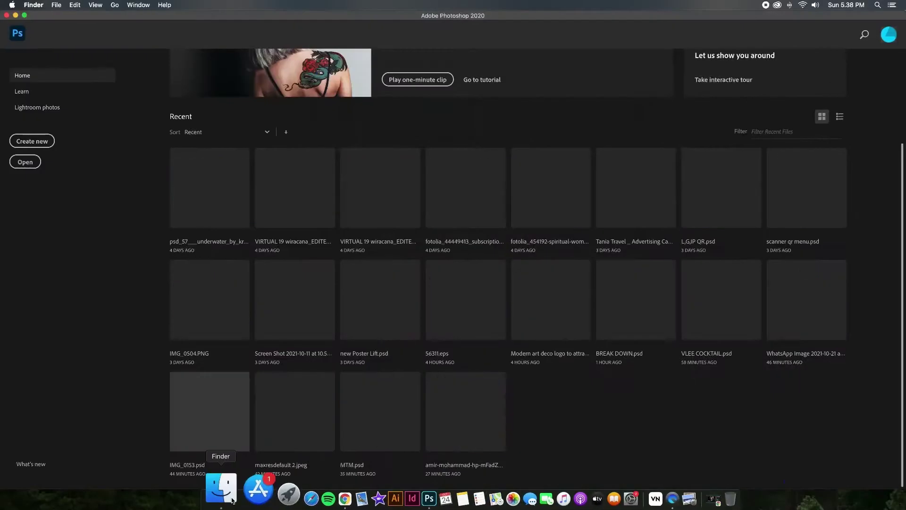
Open the downloads folder of source images to bring in the skull photo
left_click(219, 499)
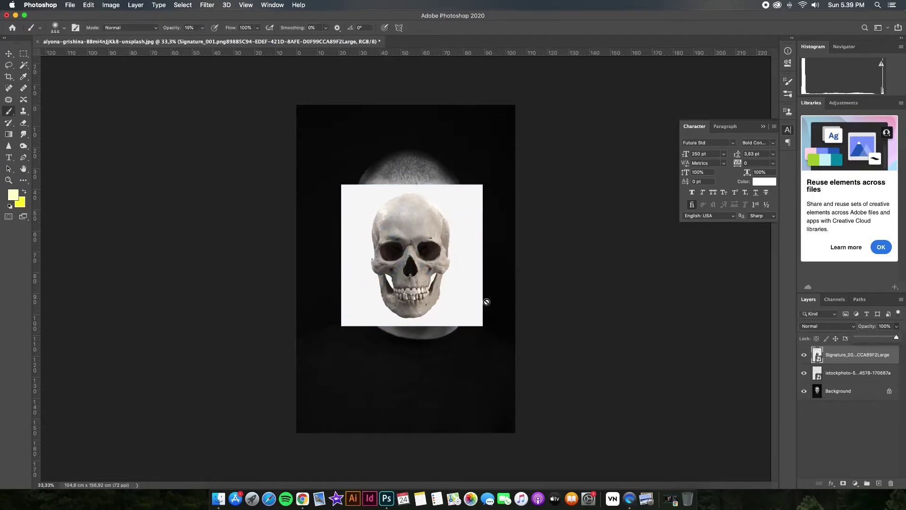
Grey the skull with Hue/Saturation and shift it toward cyan with Color Balance
key("ctrl+u")
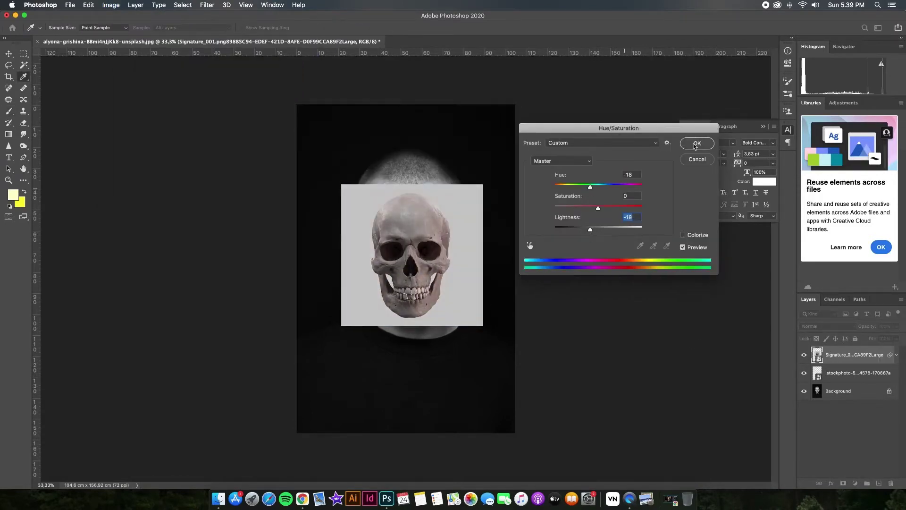
left_click(694, 146)
left_click(111, 5)
left_click(245, 80)
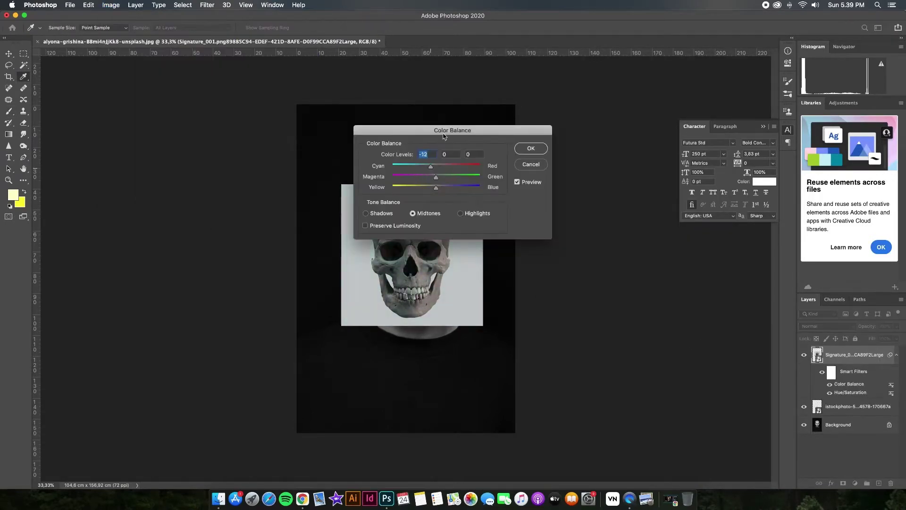
left_click_drag(443, 136, 585, 136)
key("Return")
key("ctrl+t")
Lower the skull's opacity and resize it to fit the man's face
left_click(519, 181)
key("ctrl+t")
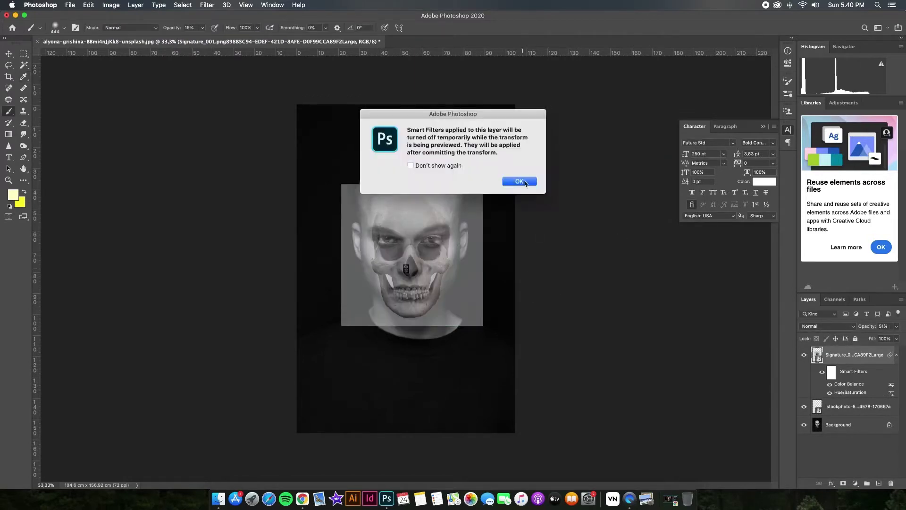
left_click(519, 181)
left_click_drag(412, 280, 428, 270)
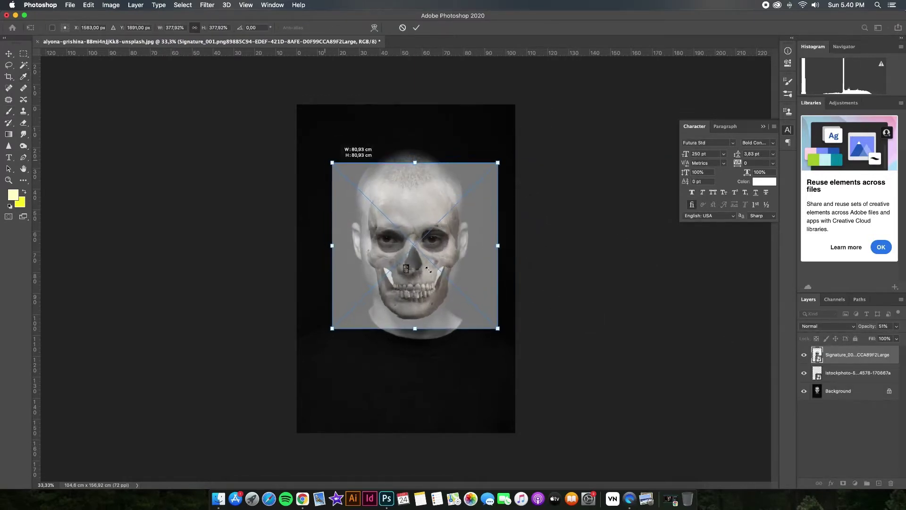
key("Return")
Set the skull layer's blend mode to Darken and zoom in on the portrait
key("b")
left_click(896, 326)
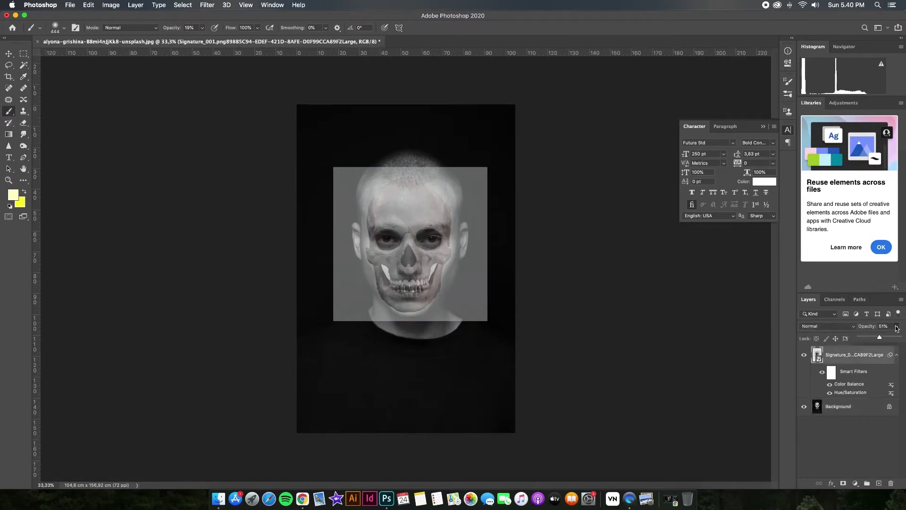
left_click(827, 326)
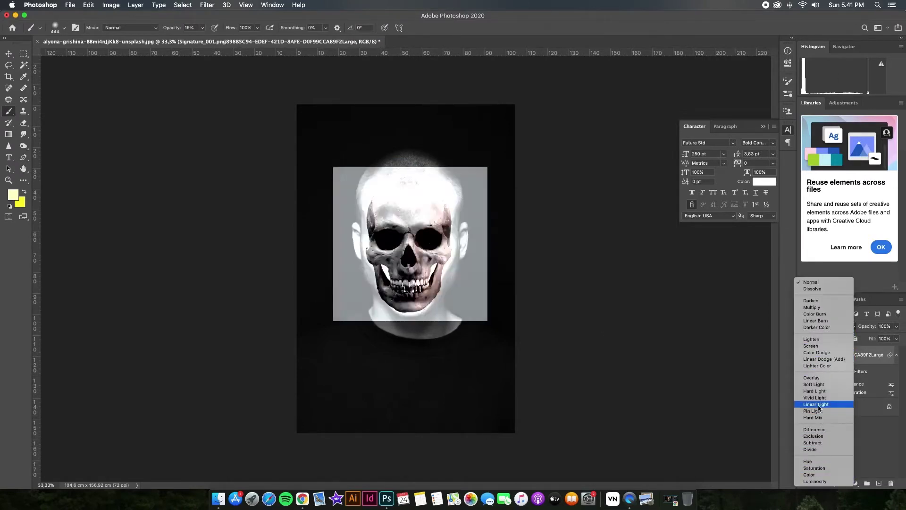
left_click(811, 300)
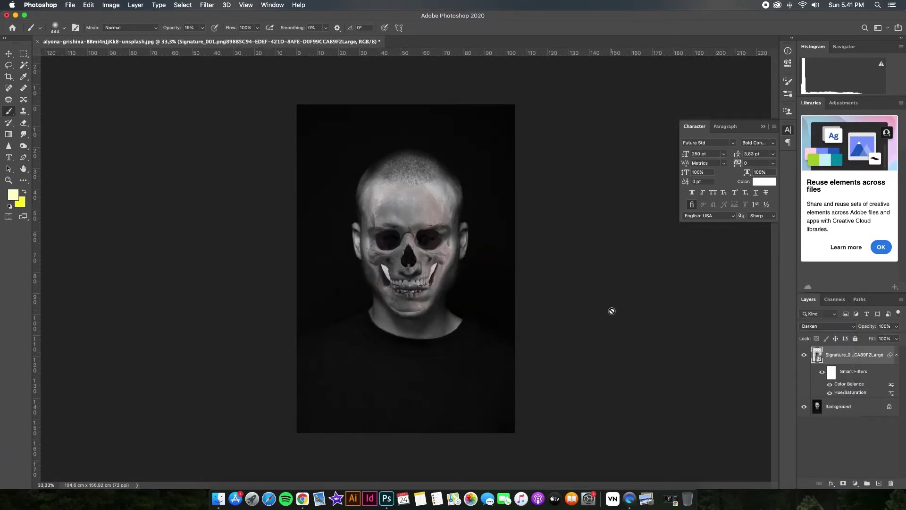
key("super+plus")
key("super+t")
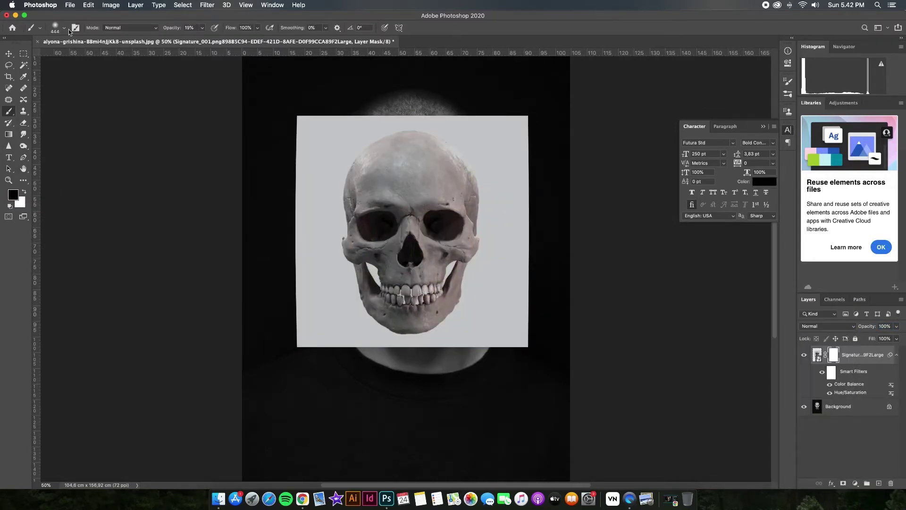
Select Subject on the skull and mask it to reveal the man's real eye
left_click(64, 28)
left_click_drag(302, 120, 523, 121)
left_click(182, 4)
left_click(191, 105)
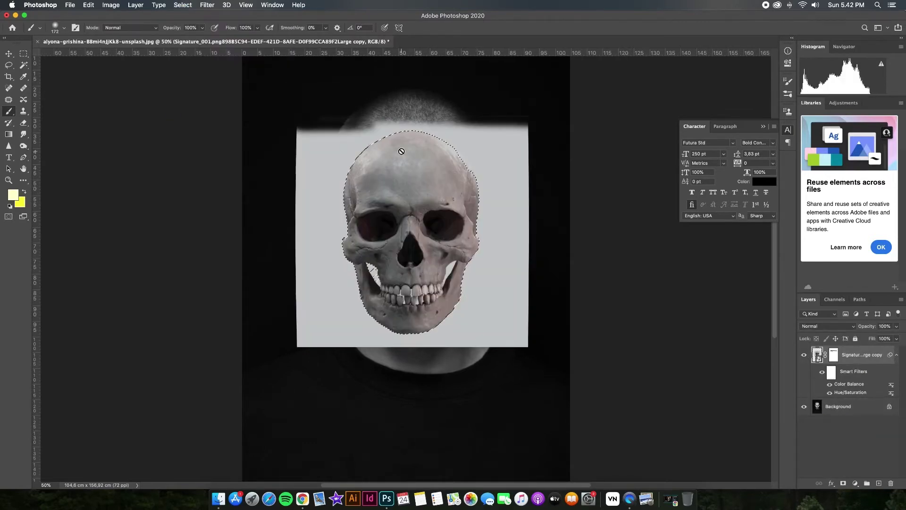
left_click_drag(457, 153, 343, 187)
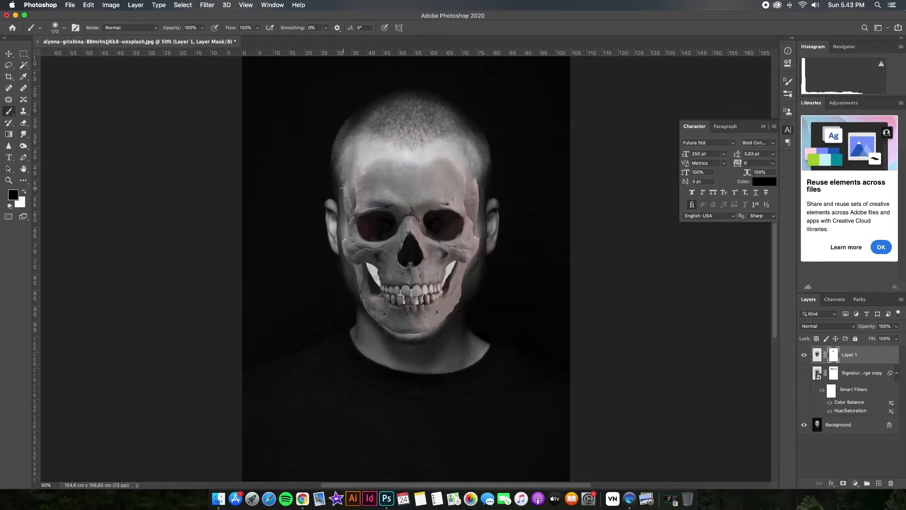
left_click_drag(472, 203, 436, 220)
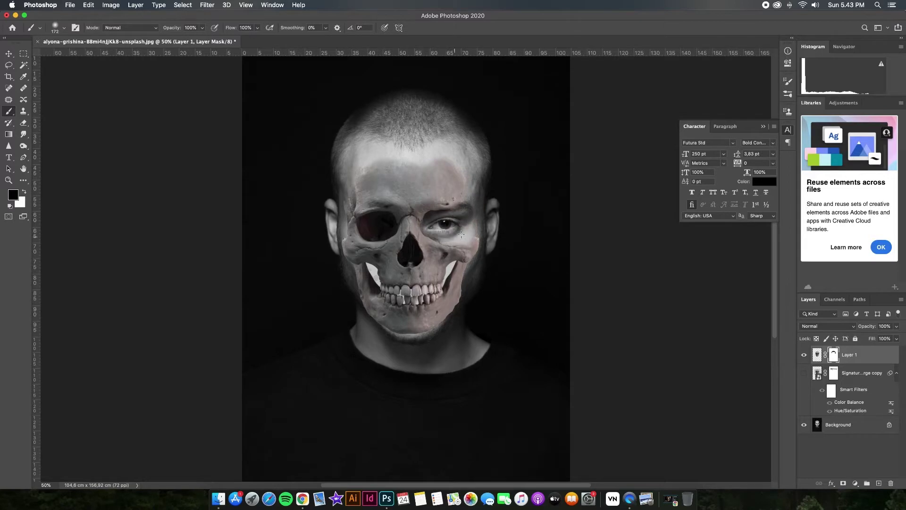
Blend the skull's jaw and chin into the face with hard and soft round brushes
key("super+plus")
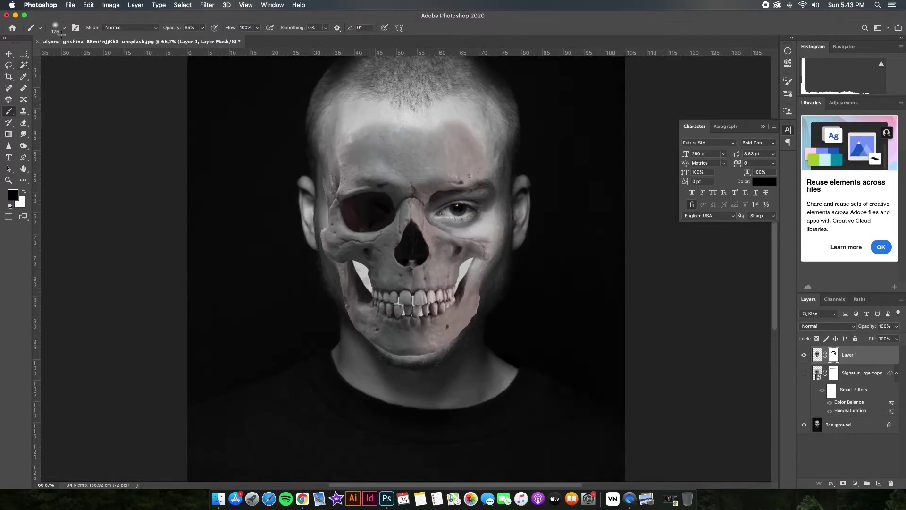
left_click(62, 34)
double_click(45, 118)
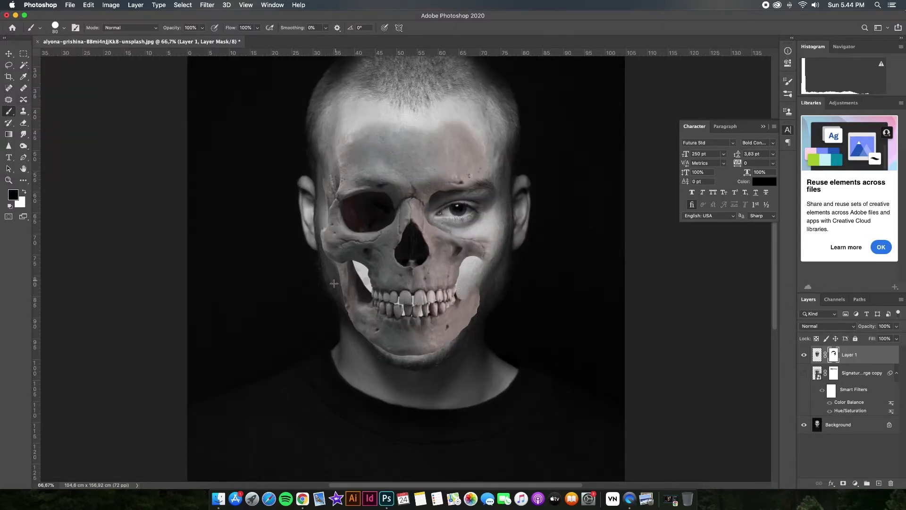
mouse_move(334, 283)
left_mouse_down()
mouse_move(401, 350)
mouse_move(356, 338)
left_mouse_up()
left_click(64, 28)
left_click(202, 28)
left_click(63, 28)
left_click(368, 330)
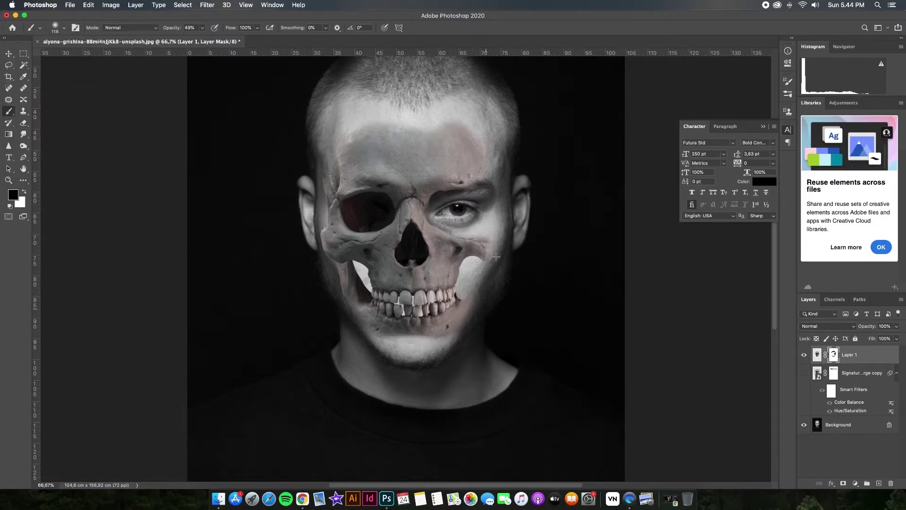
key("w")
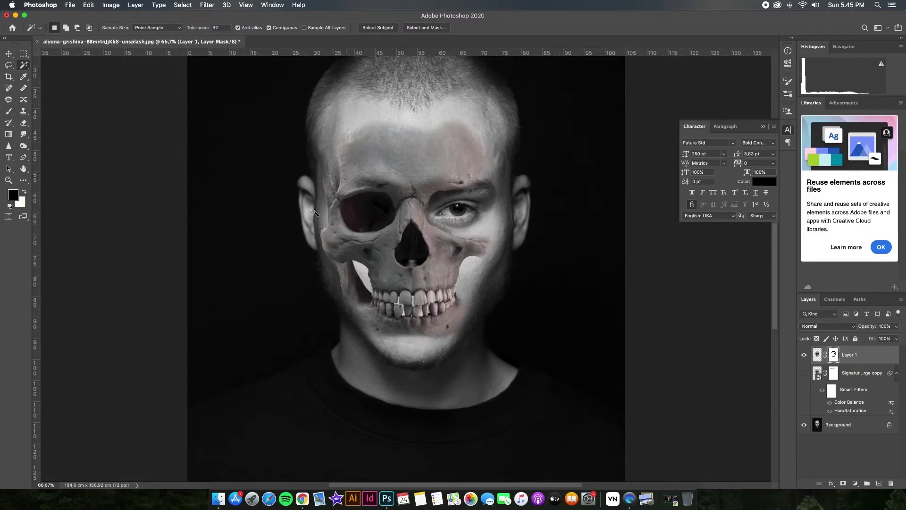
Place the bark texture photo and scale it over the forehead
left_click_drag(432, 218, 406, 268)
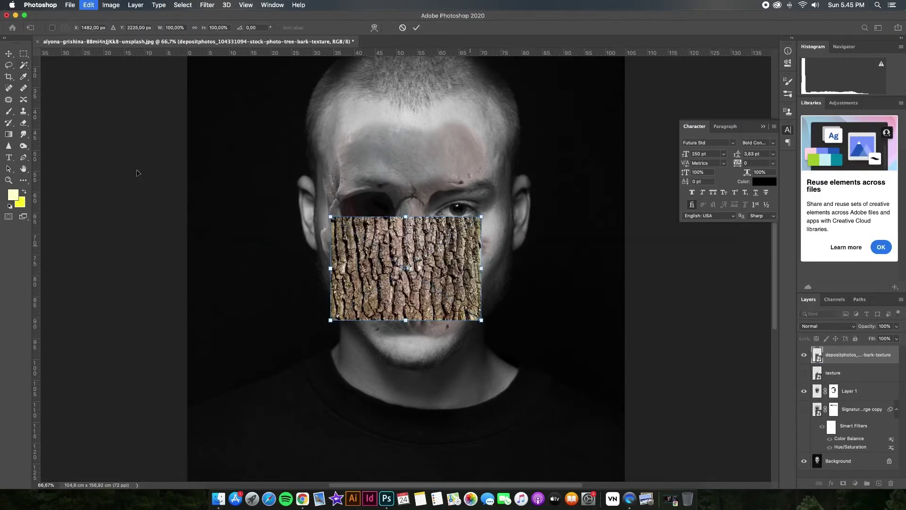
mouse_move(481, 216)
left_mouse_down()
mouse_move(505, 198)
mouse_move(496, 75)
left_mouse_up()
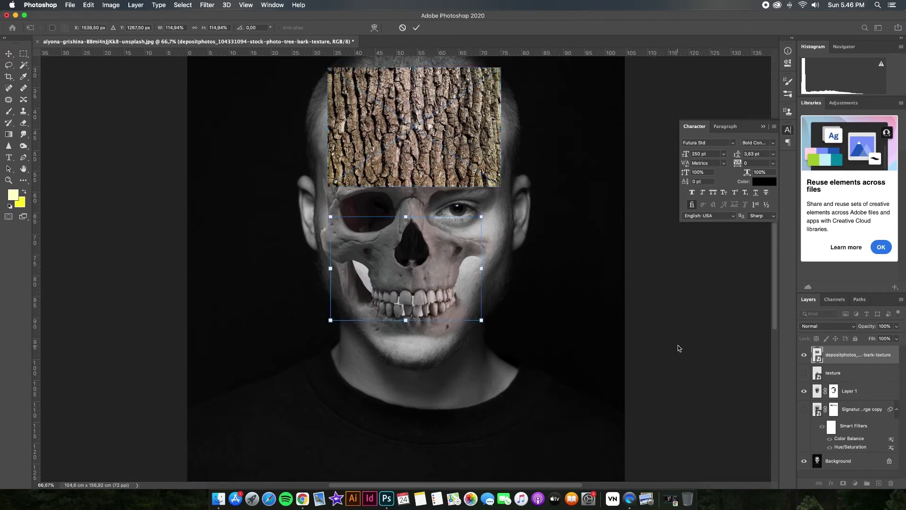
key("Return")
left_click(843, 482)
Mask the bark layer, painting black to fade its edges into the forehead
key("b")
key("d")
left_click_drag(349, 69, 498, 111)
mouse_move(500, 80)
left_mouse_down()
mouse_move(330, 96)
mouse_move(496, 179)
left_mouse_up()
left_click_drag(495, 137, 330, 175)
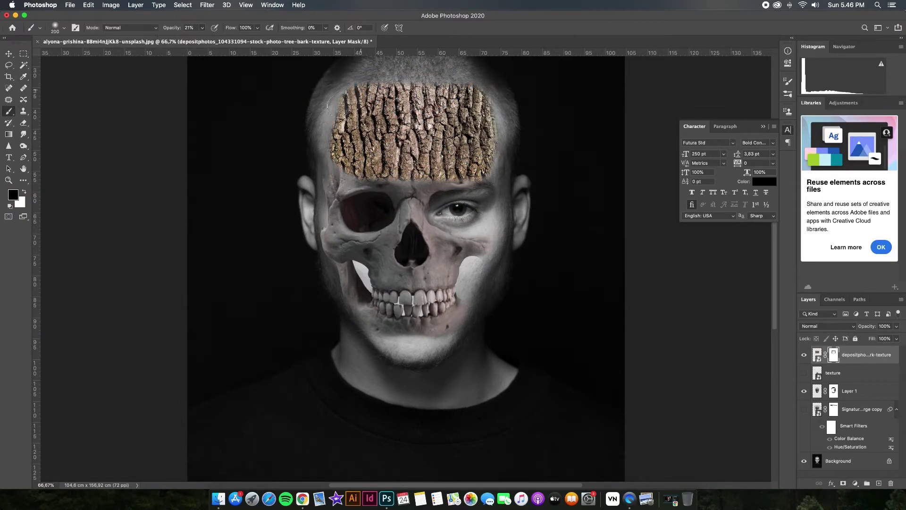
left_click_drag(361, 104, 381, 90)
Turn the bark grey with a Black & White adjustment and soften it on the forehead
left_click(111, 4)
left_click(257, 98)
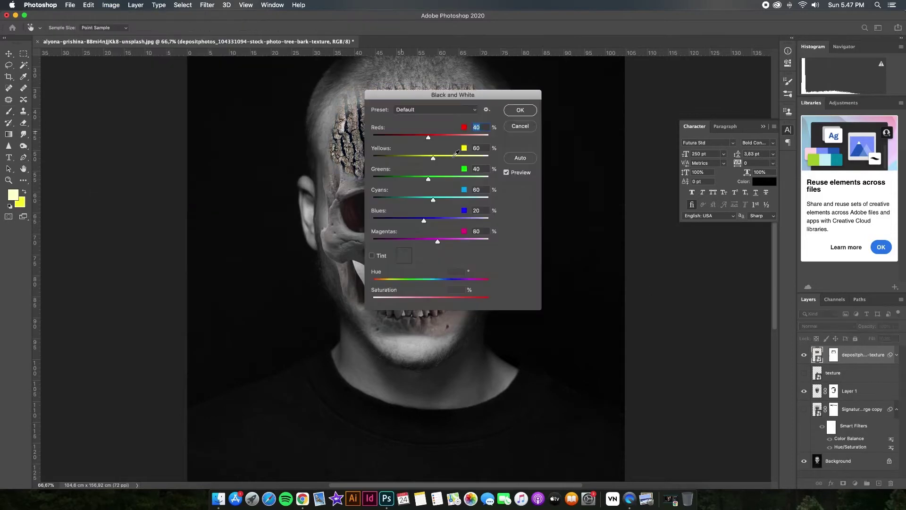
left_click(518, 115)
left_click(834, 357)
key("bracketright")
key("bracketright")
key("bracketright")
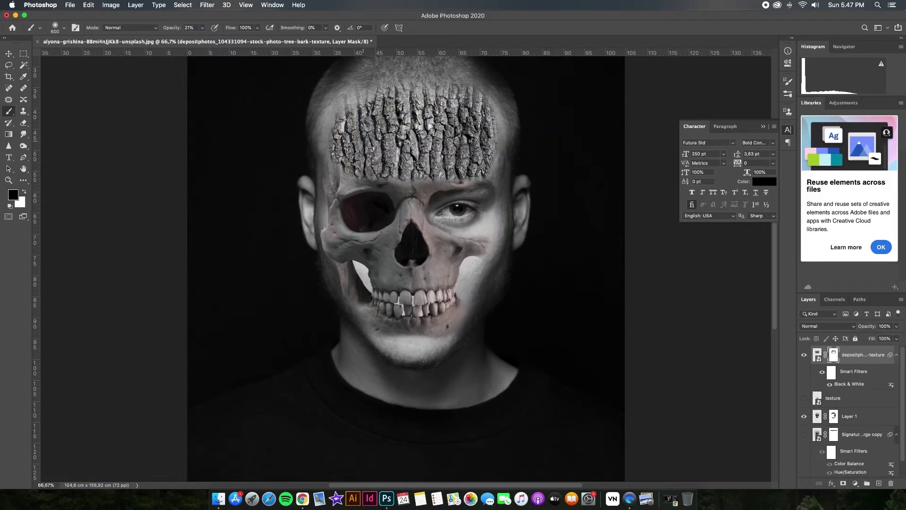
left_click_drag(349, 141, 467, 170)
mouse_move(405, 190)
left_mouse_down()
mouse_move(358, 118)
mouse_move(465, 97)
left_mouse_up()
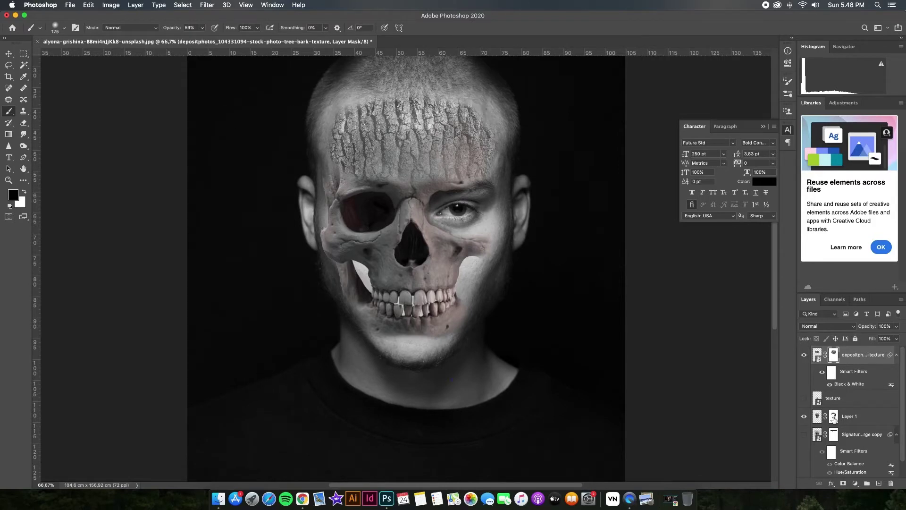
Restore bark along the forehead's lower edge, then fade it with a low-opacity black brush
key("x")
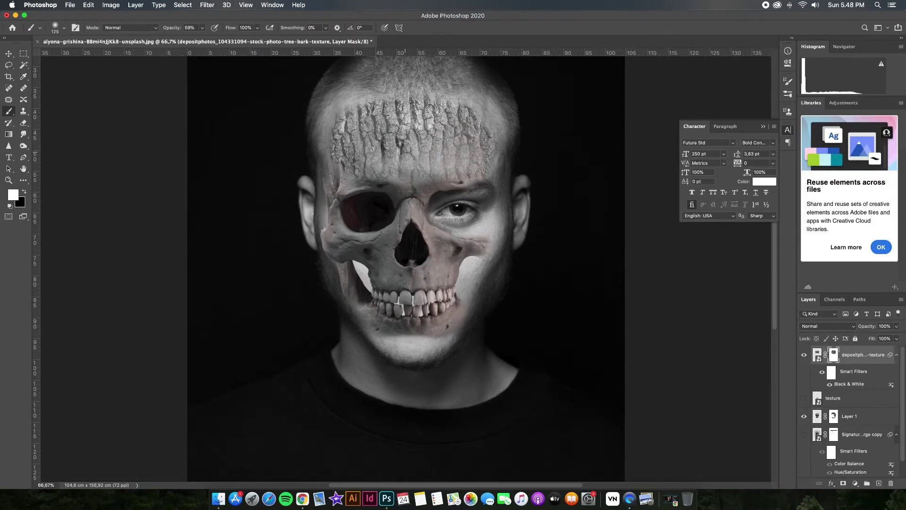
left_click_drag(368, 175, 482, 172)
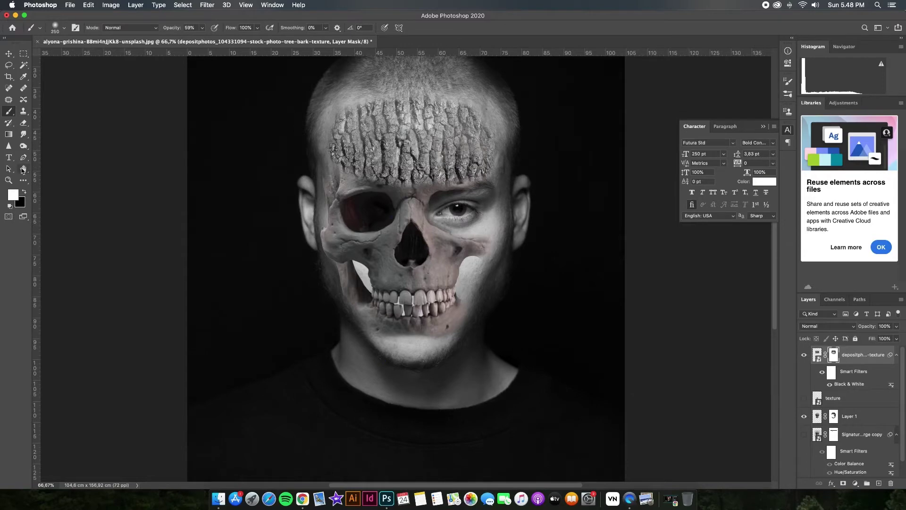
key("x")
key("3")
key("1")
key("bracketright")
key("bracketright")
key("bracketright")
mouse_move(340, 160)
left_mouse_down()
mouse_move(478, 183)
mouse_move(373, 103)
mouse_move(472, 114)
mouse_move(358, 122)
left_mouse_up()
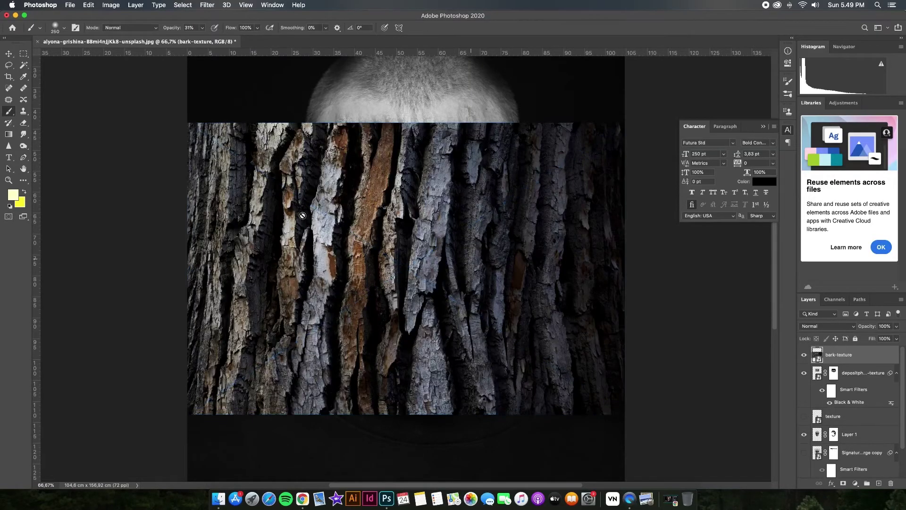
Scale the second bark over the mouth and warp it into a flared neck
left_click_drag(592, 288, 464, 326)
right_click(446, 348)
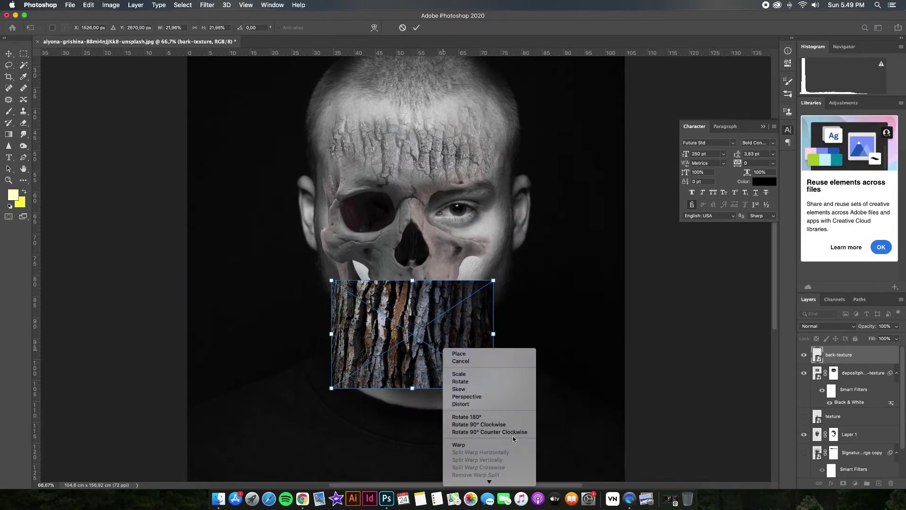
left_click(460, 418)
left_click_drag(512, 401, 606, 384)
left_click_drag(351, 401, 305, 355)
key("Return")
Mask the neck bark to reveal the skull's teeth and the chin below
key("b")
key("d")
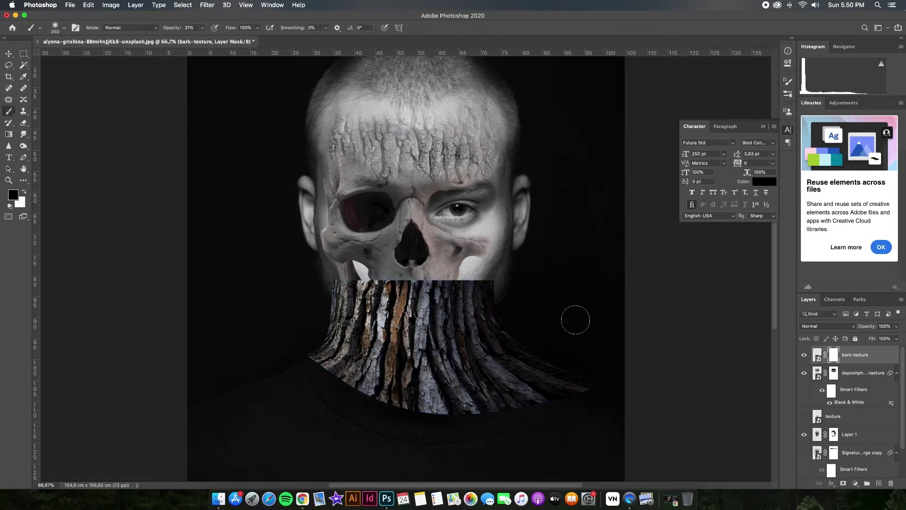
mouse_move(344, 288)
left_mouse_down()
mouse_move(472, 285)
mouse_move(344, 314)
left_mouse_up()
mouse_move(867, 325)
left_mouse_down()
mouse_move(854, 325)
mouse_move(901, 337)
left_mouse_up()
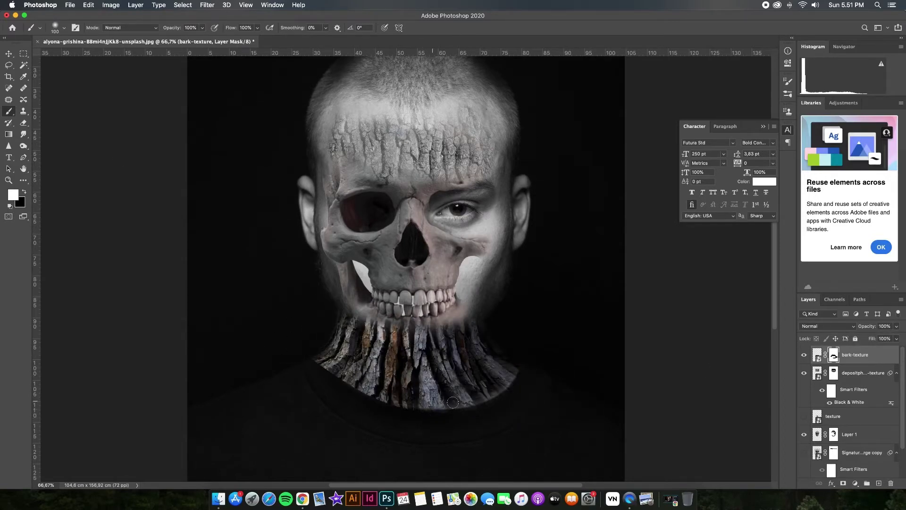
left_click_drag(175, 45, 171, 46)
key("bracketright")
key("bracketright")
key("bracketright")
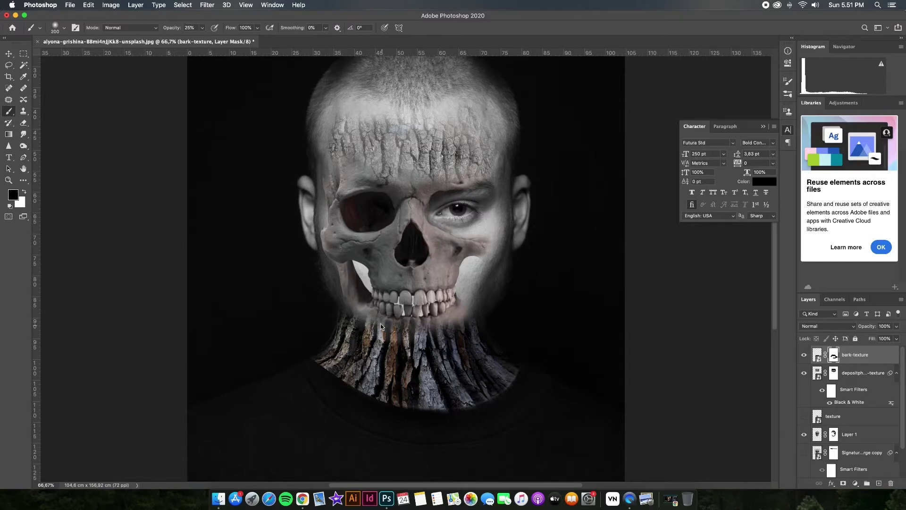
key("0")
mouse_move(417, 334)
left_mouse_down()
mouse_move(443, 336)
mouse_move(379, 323)
left_mouse_up()
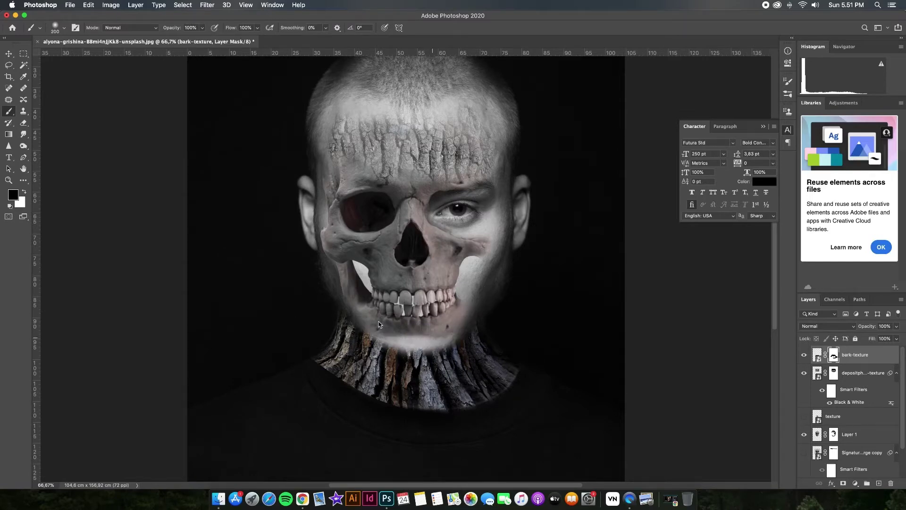
Zoom out and set the bark texture layer's blend mode to Overlay
key("super+minus")
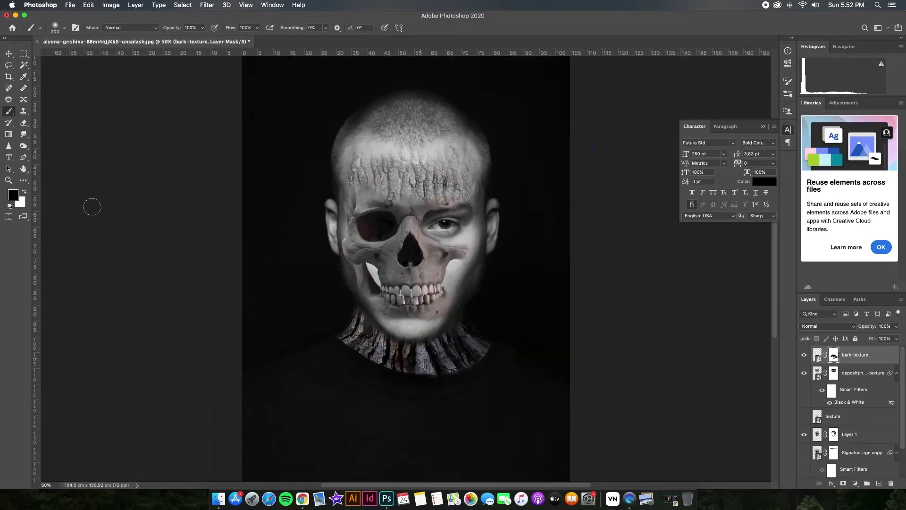
left_click(816, 354)
left_click(827, 326)
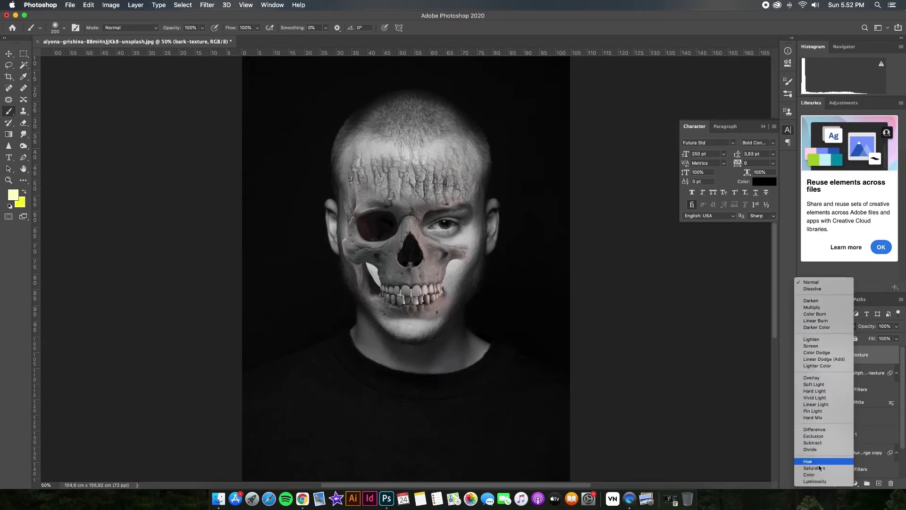
left_click(812, 377)
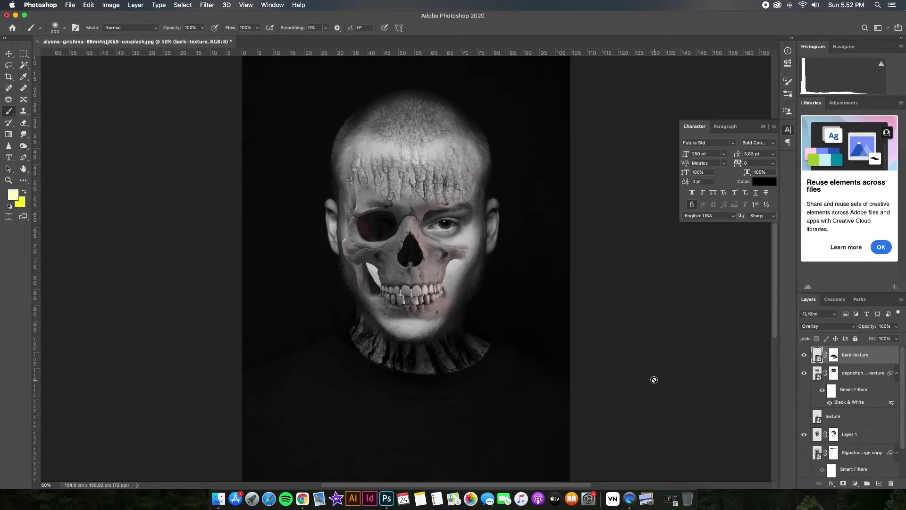
Search Unsplash for 'meat texture' and scroll through the results
type("mea")
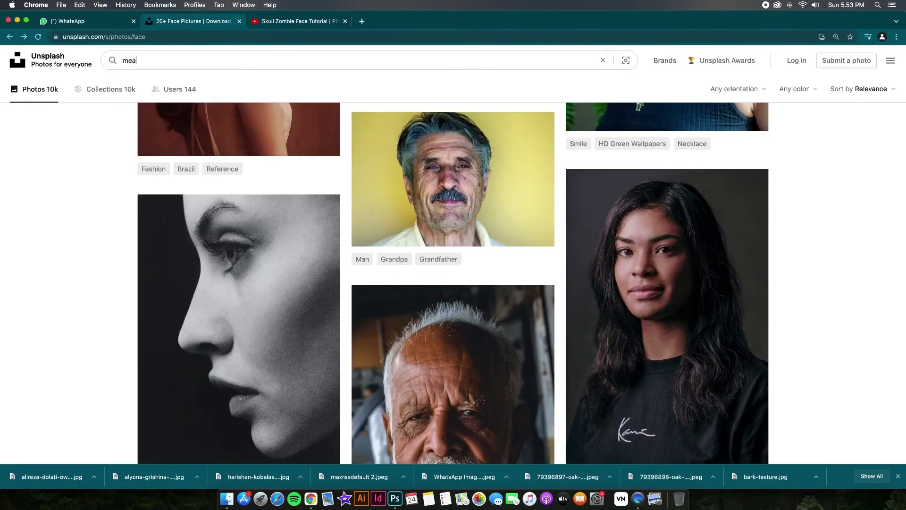
type("t texture")
key("Return")
scroll(542, 262, "down", 1)
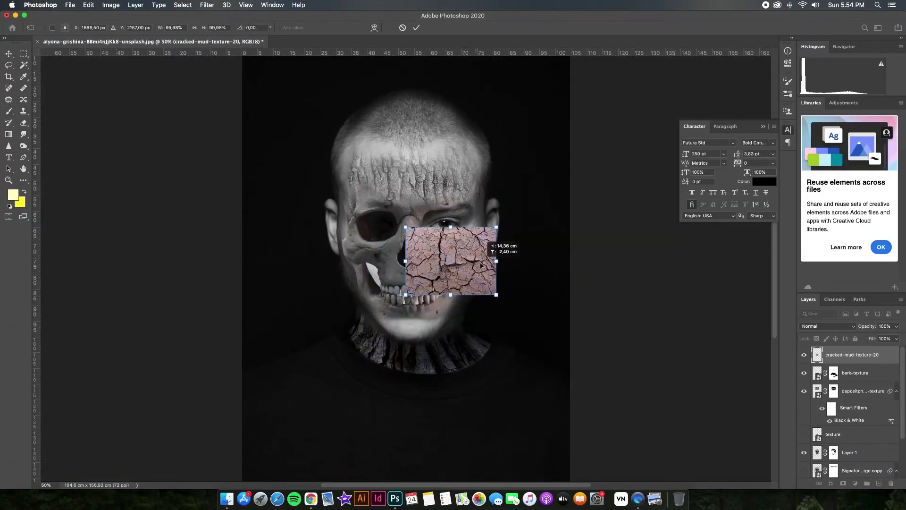
Mask the cracked-mud texture's top and lower corners and blend it in with Overlay
left_click_drag(451, 210, 409, 246)
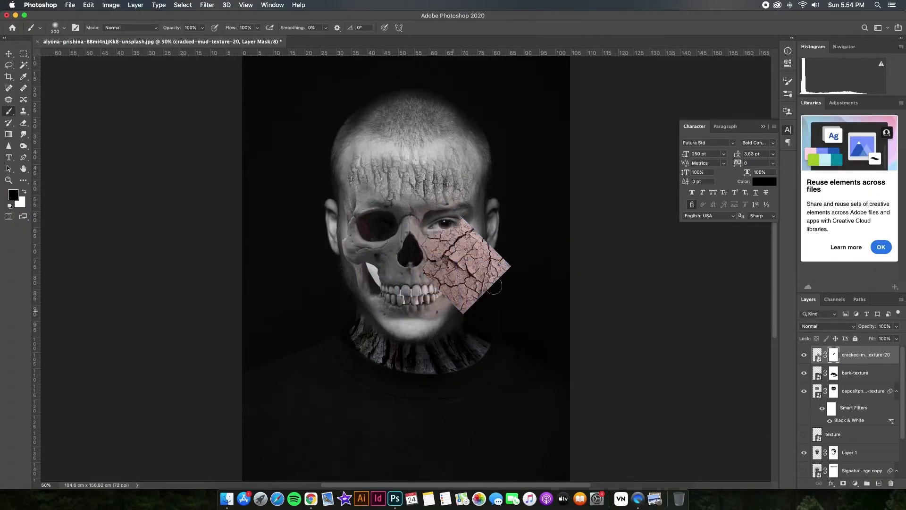
left_click_drag(494, 285, 495, 233)
left_click(828, 325)
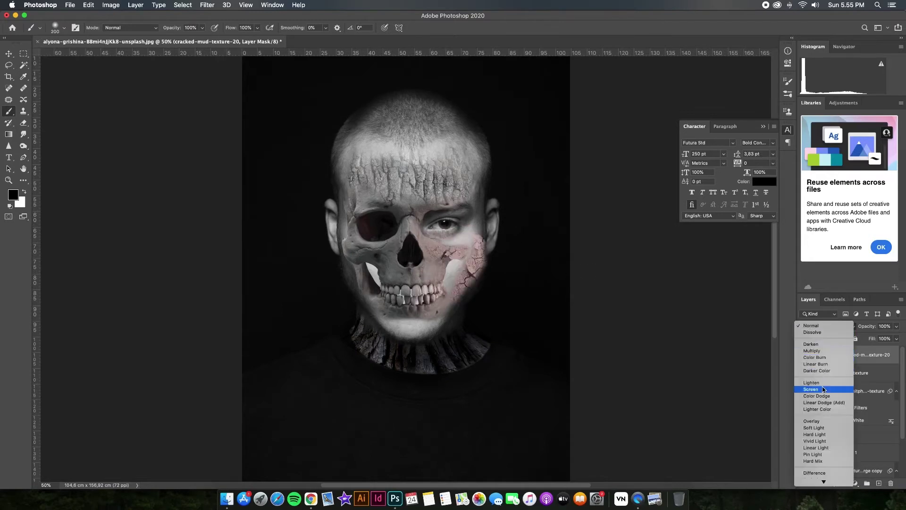
left_click(832, 427)
Lower the brush strength and target Layer 1's mask for softer refinement
left_click(849, 452)
scroll(425, 261, "right", 2)
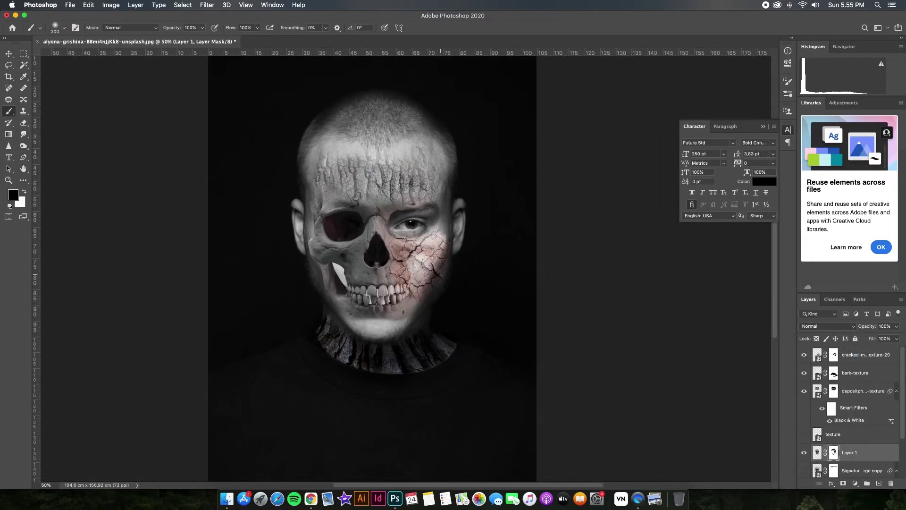
left_click(854, 354)
left_click_drag(202, 27, 183, 42)
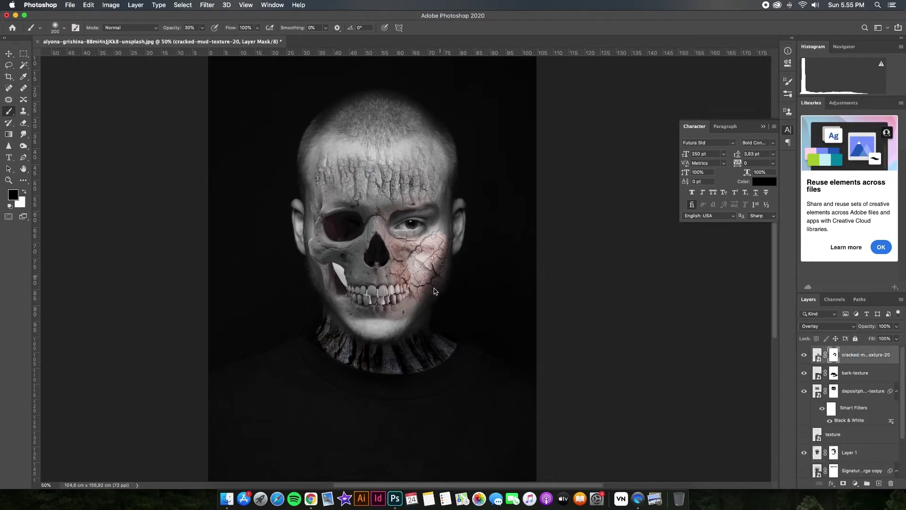
left_click(845, 452)
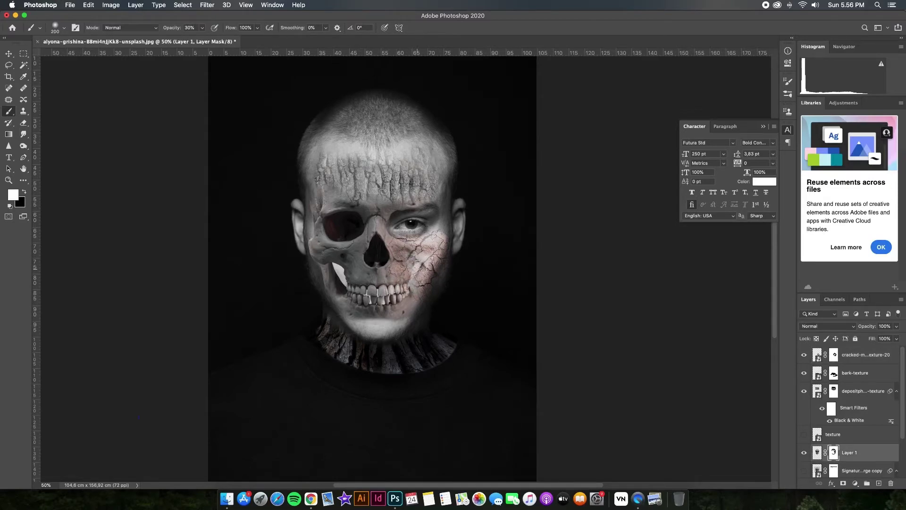
Place the steak photo over the face and copy its Select Subject cutout to a new layer
left_click(226, 499)
left_click_drag(458, 160, 390, 347)
key("Return")
left_click(182, 4)
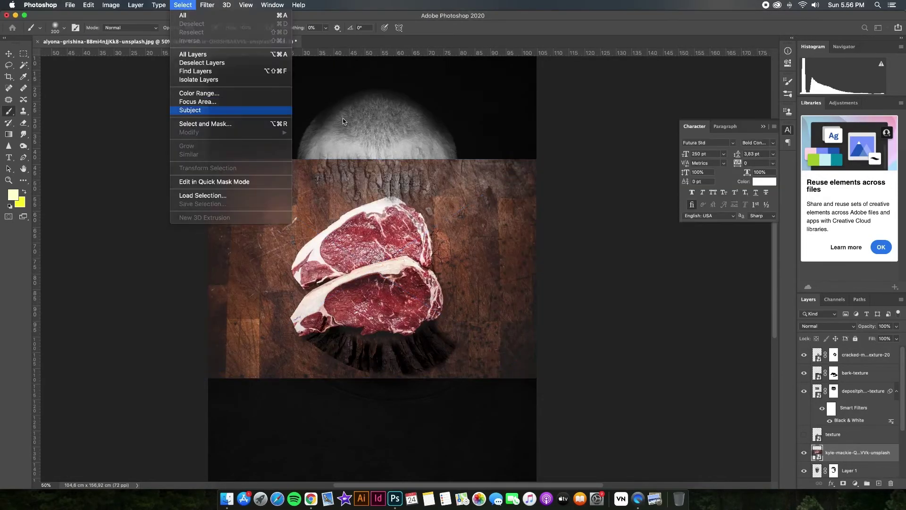
left_click(190, 110)
key("ctrl+j")
Transform the steak onto the cheek and erase the parts spilling past the jaw
key("ctrl+t")
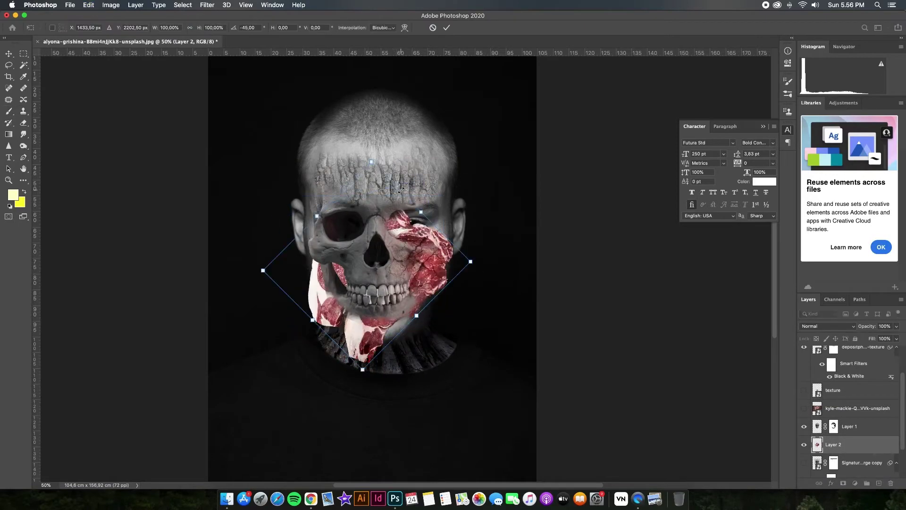
key("Return")
key("e")
mouse_move(327, 264)
left_mouse_down()
mouse_move(340, 321)
mouse_move(375, 354)
left_mouse_up()
left_click_drag(446, 233, 448, 295)
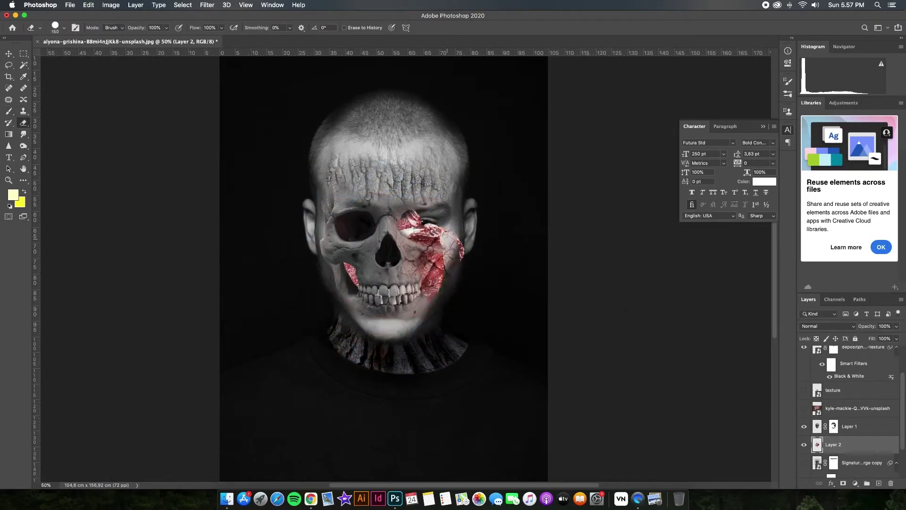
key("ctrl+z")
mouse_move(326, 269)
left_mouse_down()
mouse_move(368, 350)
mouse_move(397, 351)
left_mouse_up()
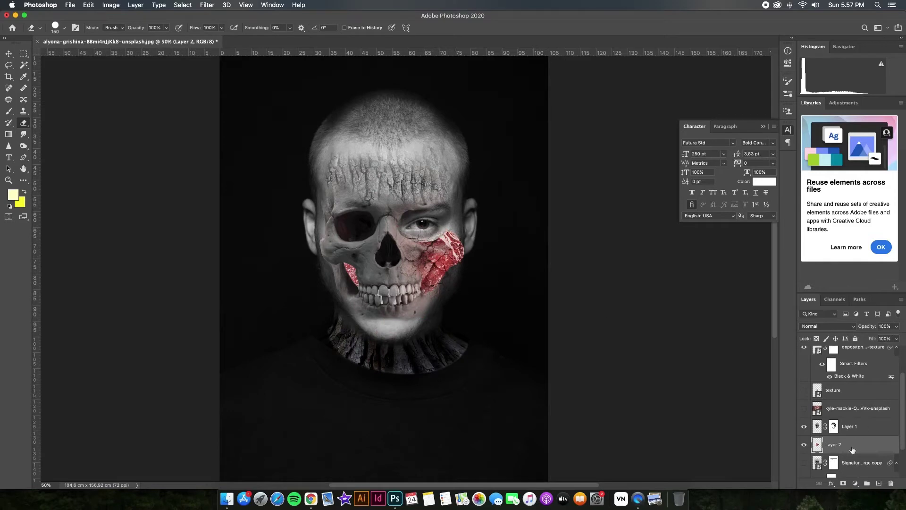
Mask the steak, move Layer 2 above Layer 1, and hide steak around the eye
left_click(843, 483)
key("b")
key("d")
scroll(849, 424, "down", 3)
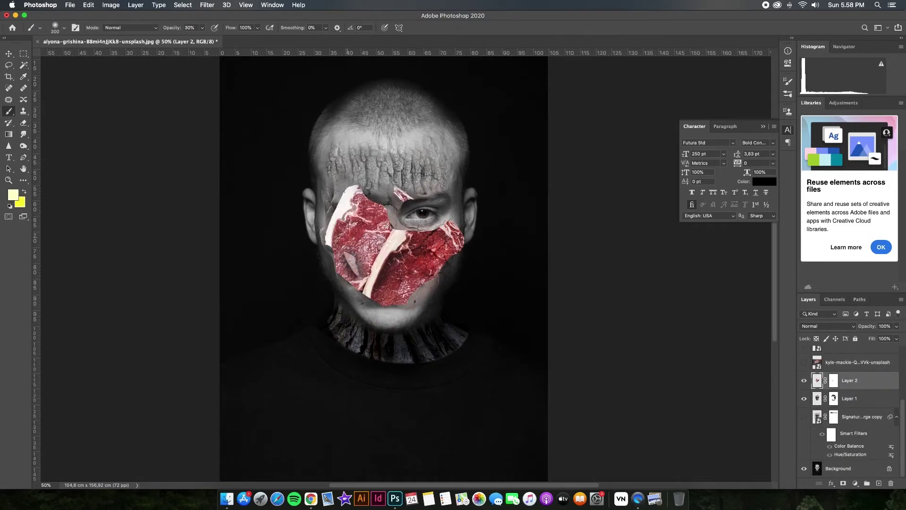
left_click(820, 401)
left_click_drag(820, 402, 820, 377)
left_click(833, 380)
key("d")
key("0")
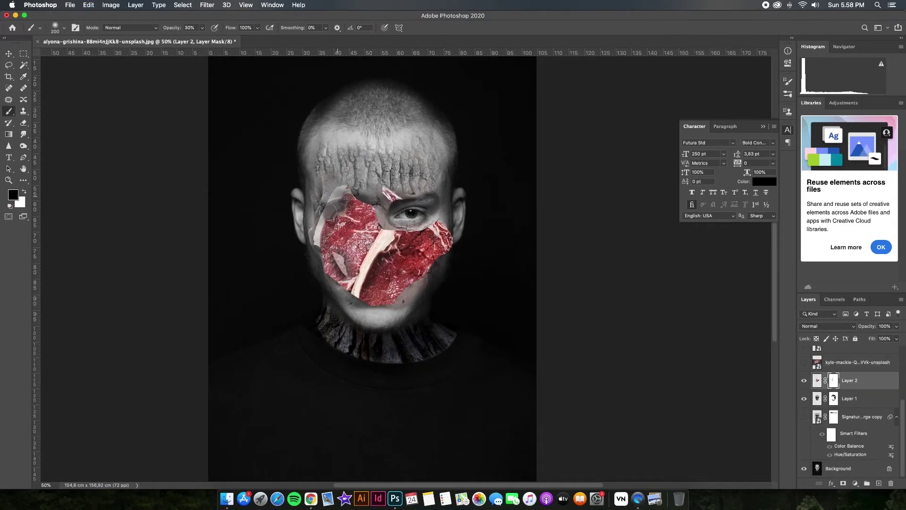
left_click_drag(326, 203, 408, 286)
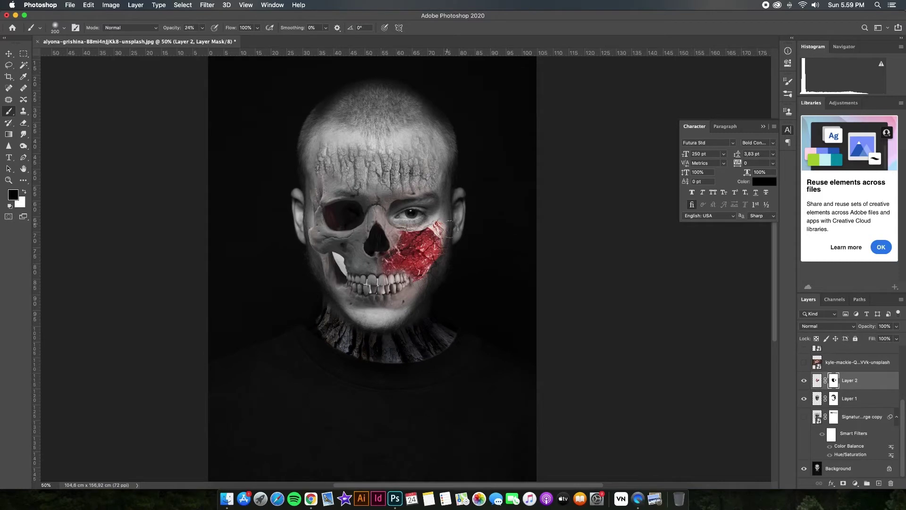
Choose a chunky charcoal brush tip and zoom in on the face
left_click(55, 28)
double_click(71, 124)
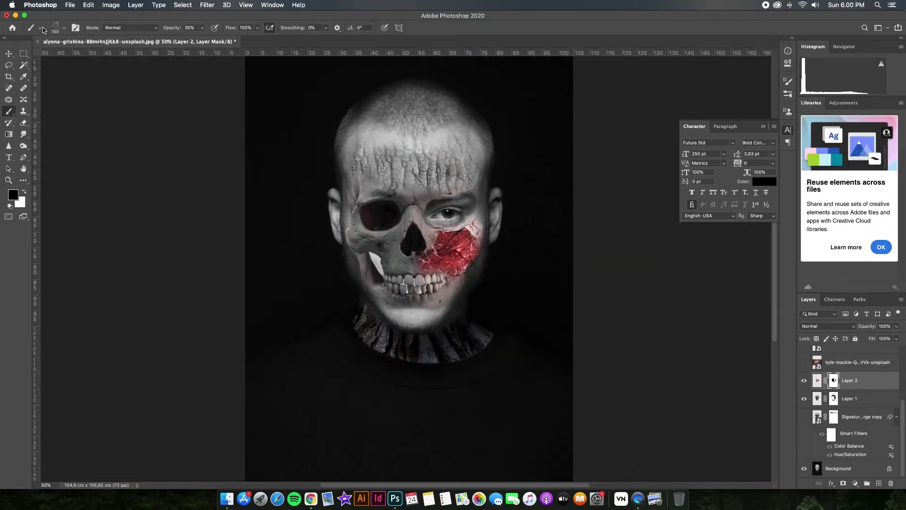
left_click(56, 27)
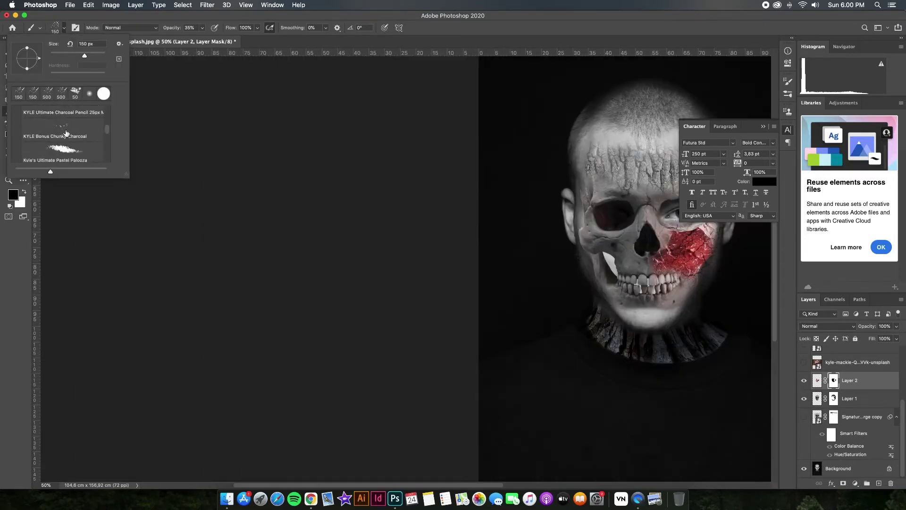
left_click(66, 134)
key("ctrl+plus")
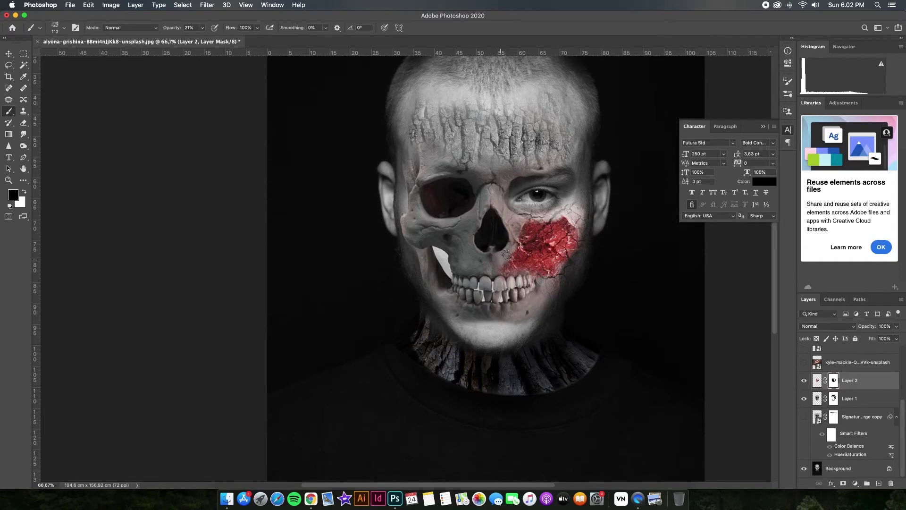
key("alt+period")
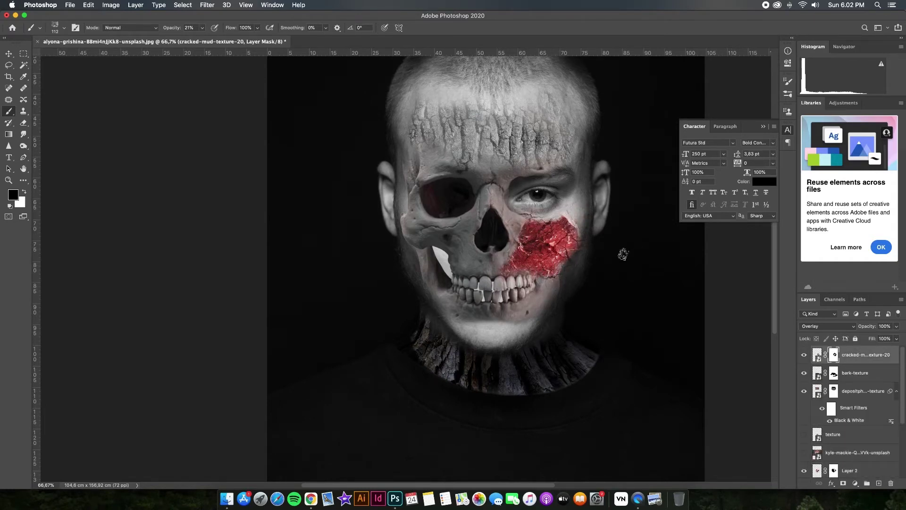
Clip two Levels adjustments to tame highlights and lift the skull's shadows, then duplicate the bark texture
key("alt+comma")
left_click(855, 483)
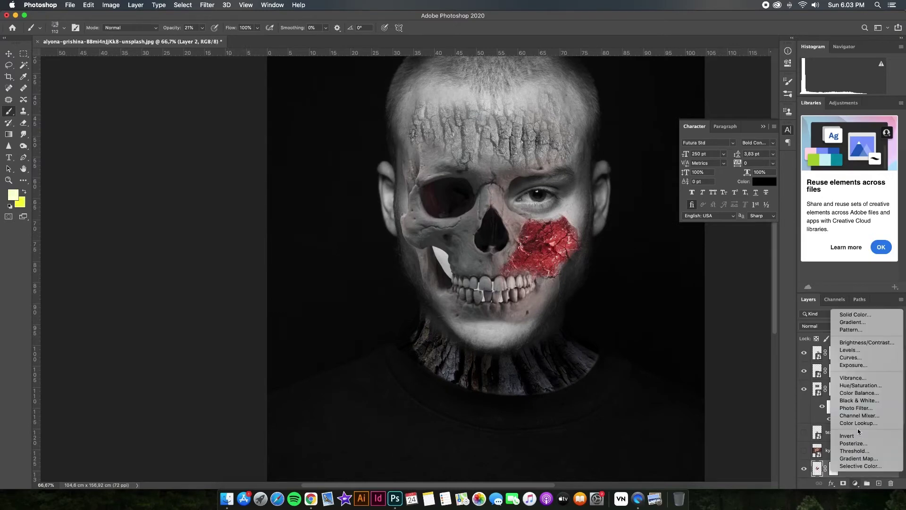
left_click(845, 350)
key("ctrl+alt+g")
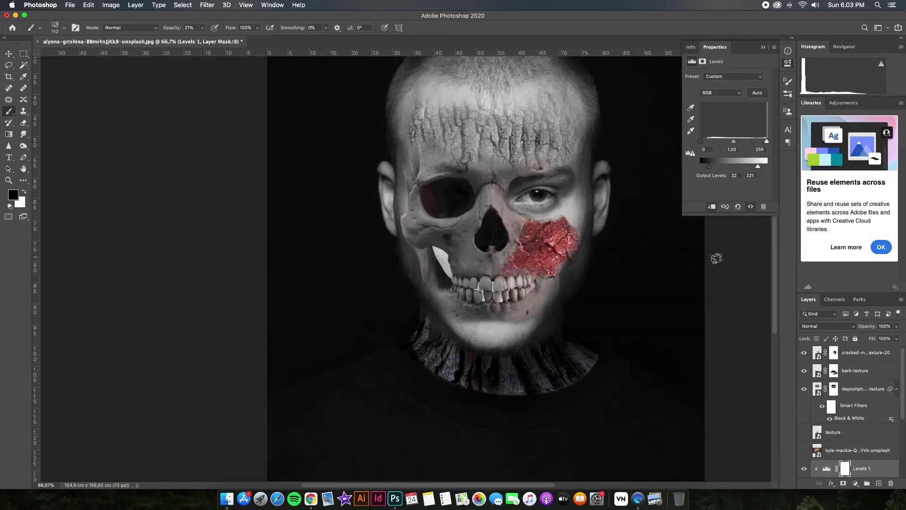
left_click_drag(766, 167, 757, 167)
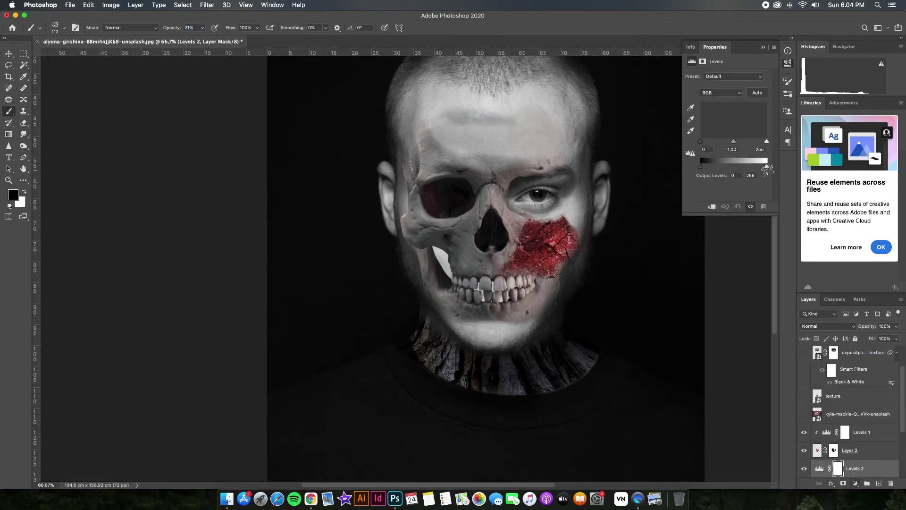
key("ctrl+alt+g")
left_click_drag(700, 166, 708, 167)
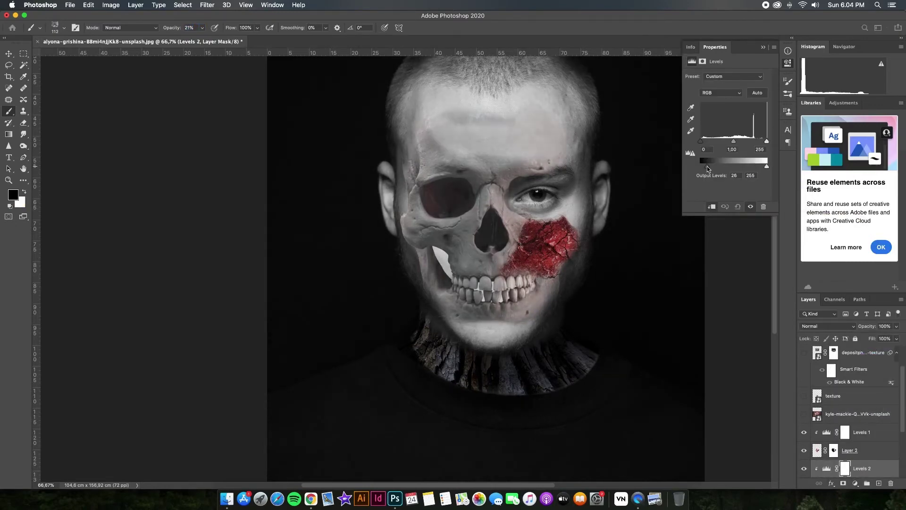
left_click(803, 353)
key("ctrl+t")
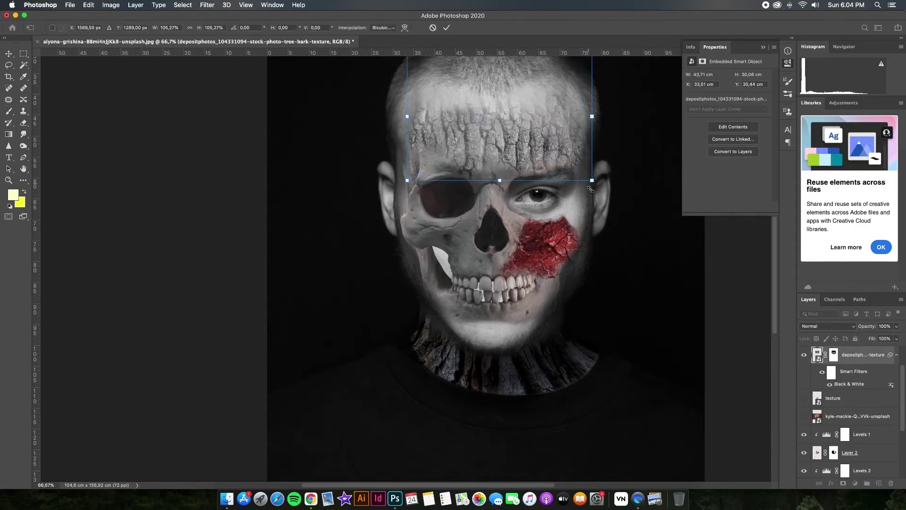
Rotate the bark copy over the right eye and forehead and paint it across the cheek
left_click(519, 186)
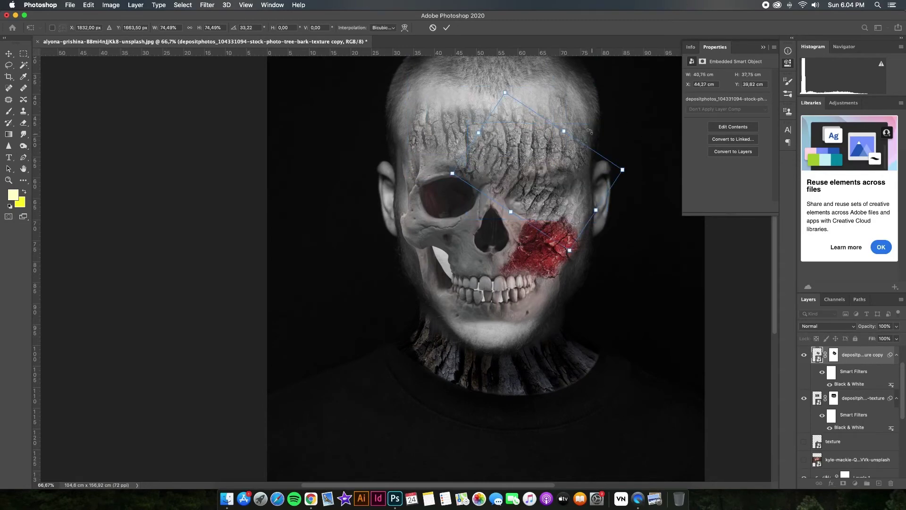
left_click_drag(566, 142, 576, 124)
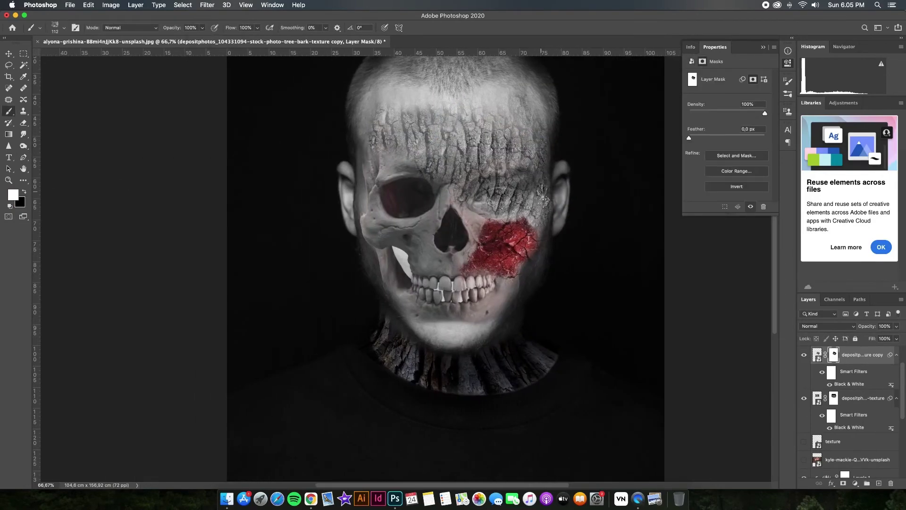
left_click_drag(538, 198, 486, 198)
key("x")
key("3")
key("7")
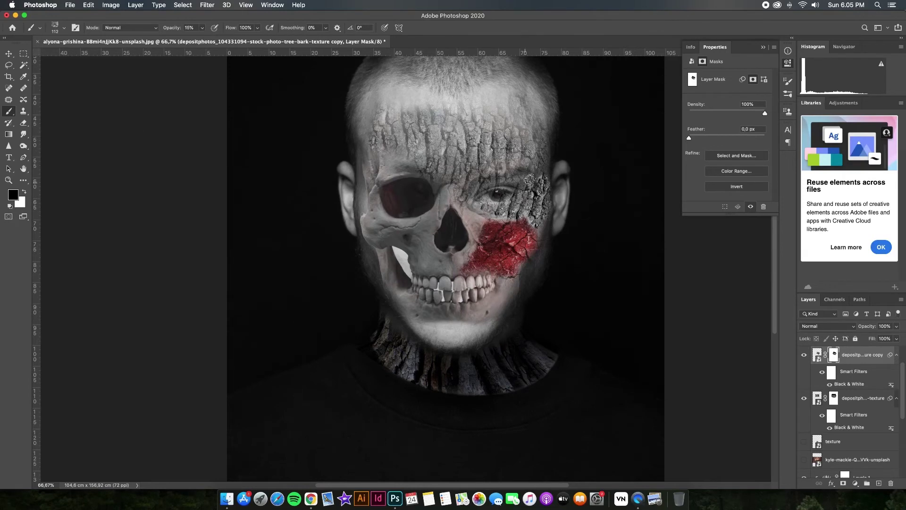
Restore bark on the upper-left forehead, re-show the bark copy over the eye, brush at 28%
key("alt+bracketleft")
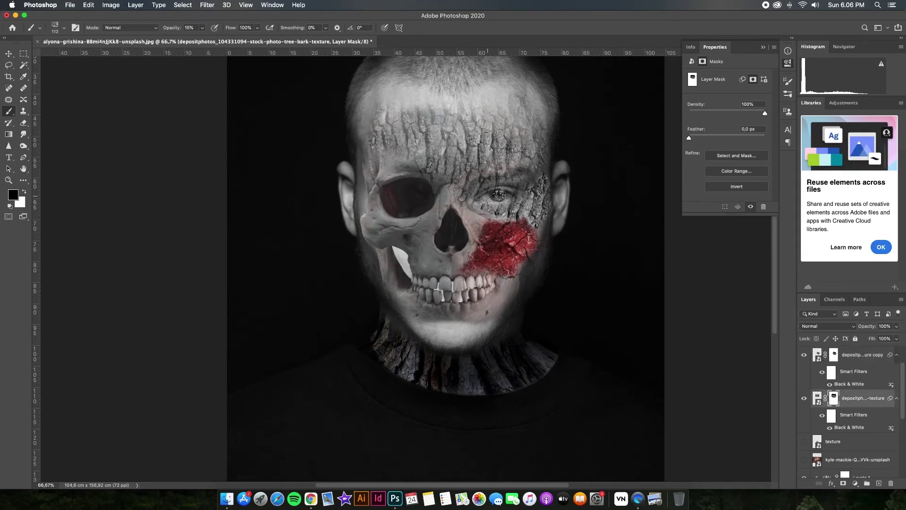
left_click(804, 355)
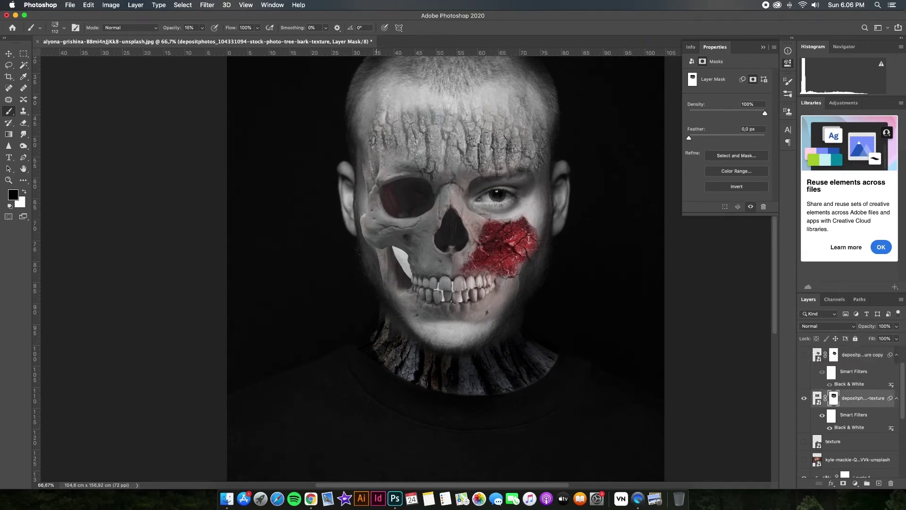
key("x")
left_click_drag(386, 94, 415, 109)
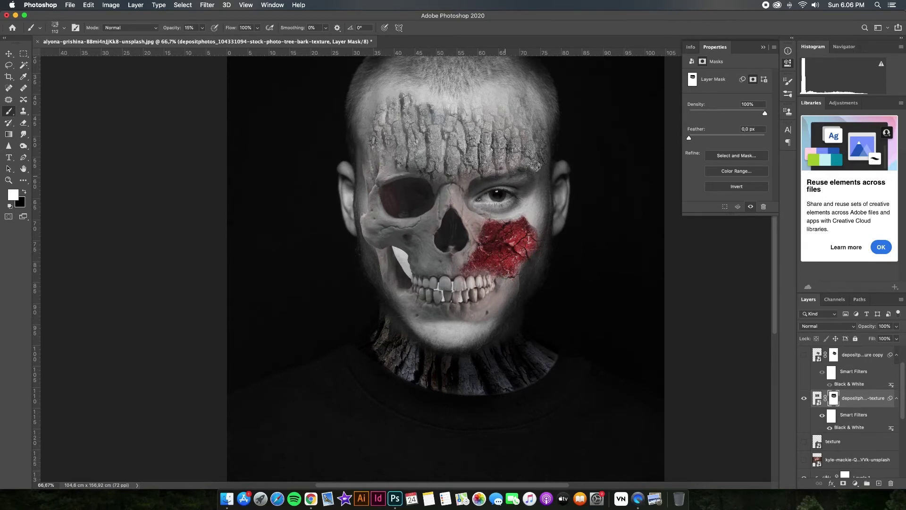
left_click(805, 355)
left_click(861, 354)
key("x")
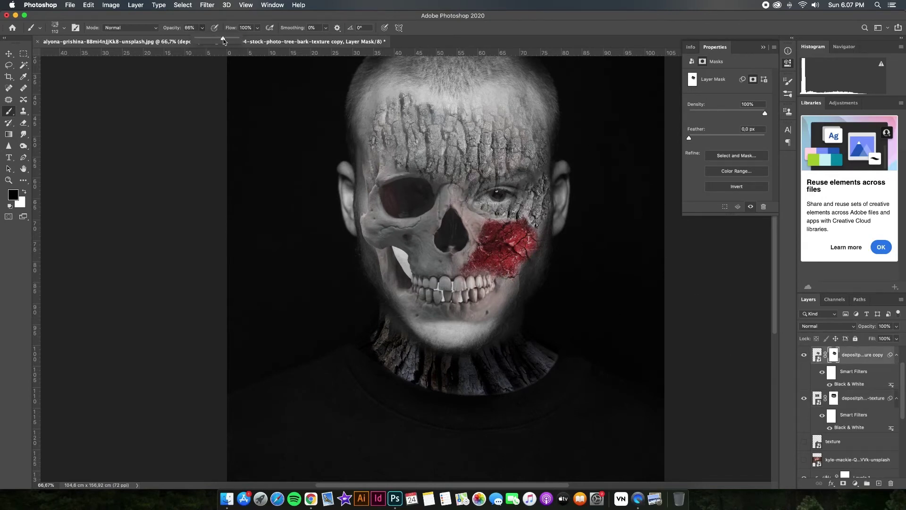
left_click_drag(206, 28, 187, 40)
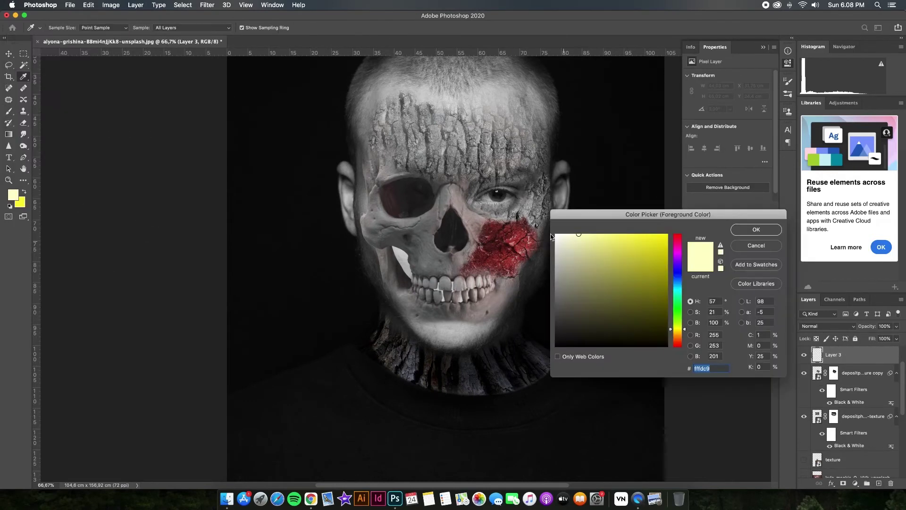
Paint a pale grey glow over the man's real eye on Layer 3 and set its opacity to 63%
key("Return")
key("b")
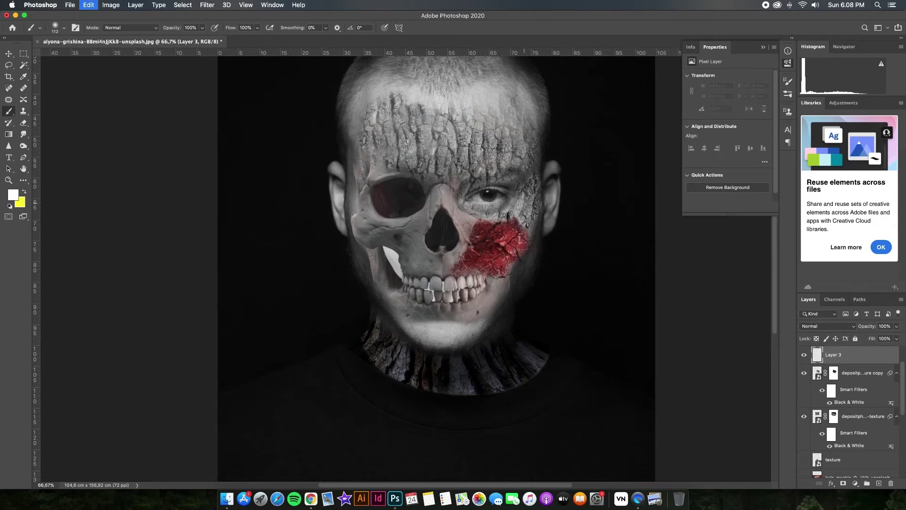
key("Return")
key("b")
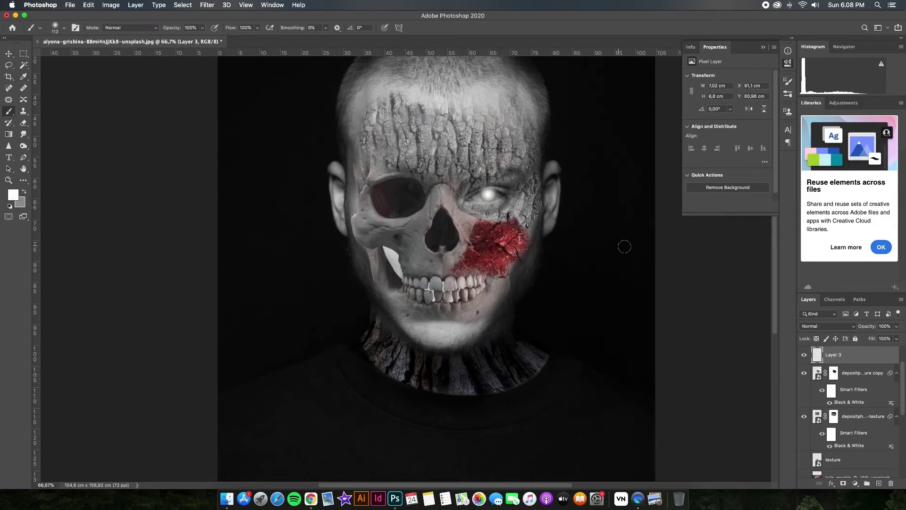
key("d")
key("e")
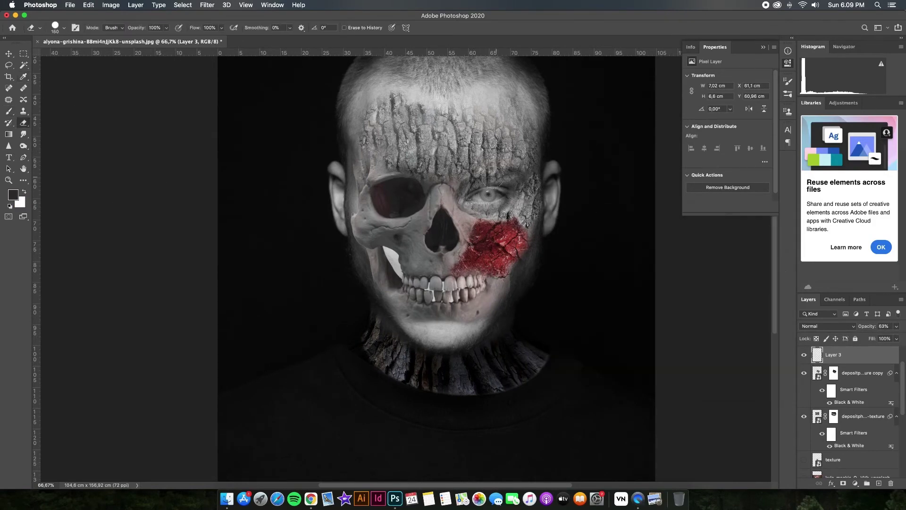
key("super+1")
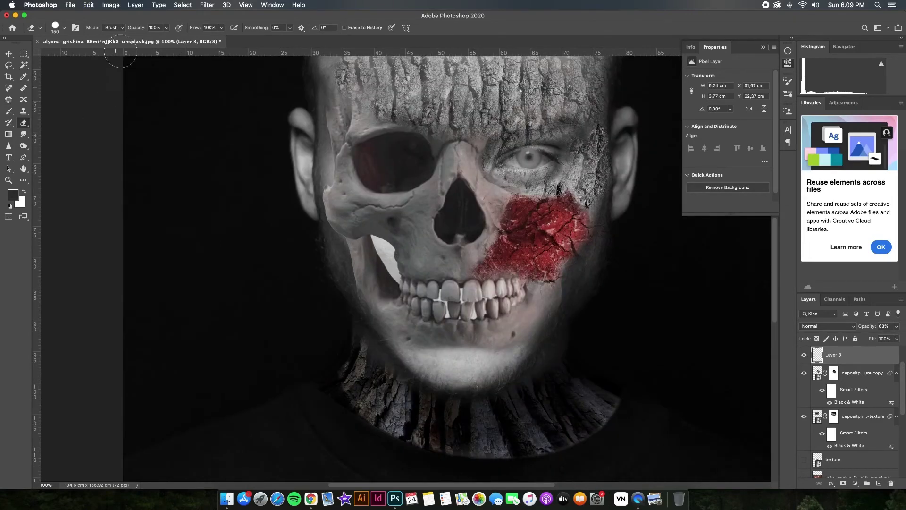
key("super+minus")
key("super+minus")
Select the background photo layer, open Levels, then dismiss it without changes
scroll(849, 401, "down", 5)
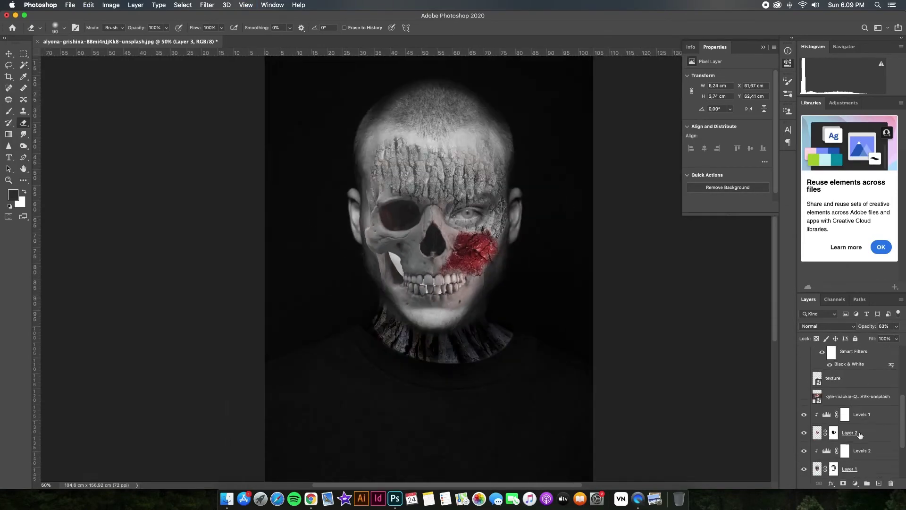
left_click(837, 468)
left_click(111, 4)
key("Return")
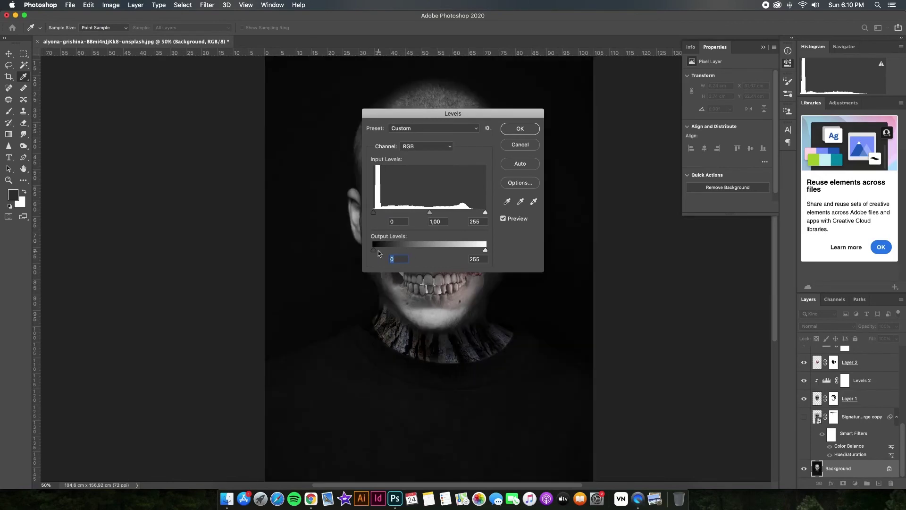
left_click_drag(639, 115, 665, 117)
key("Return")
key("b")
left_click(850, 398)
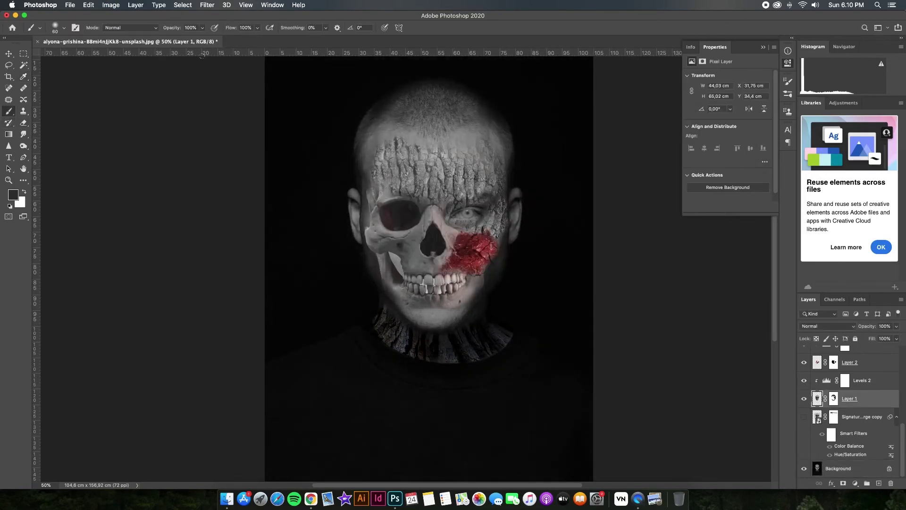
Refine the skull layer's mask using a textured brush tip and a larger brush preset
left_click(63, 27)
key("3")
key("super+z")
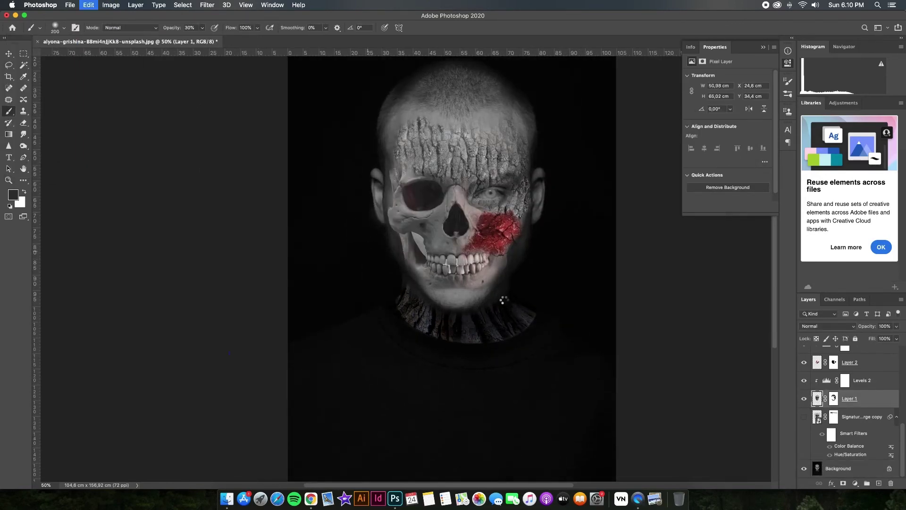
left_click(64, 27)
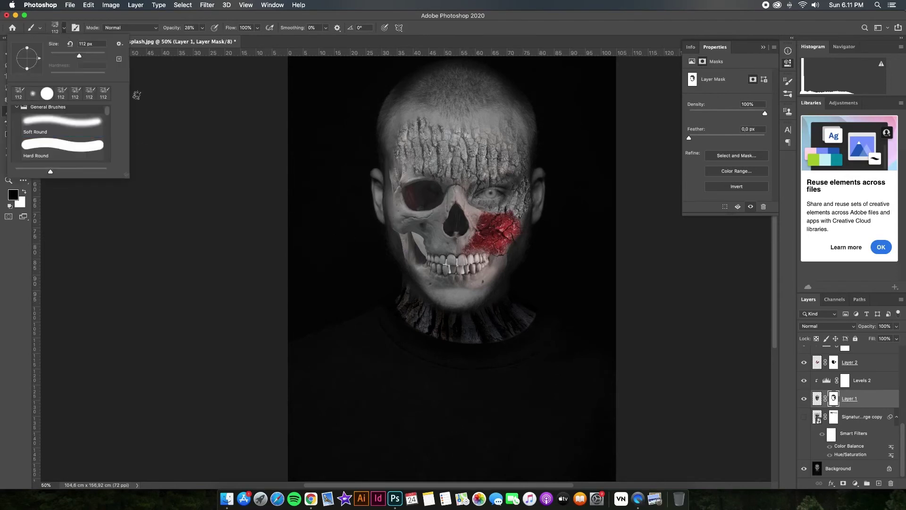
double_click(89, 58)
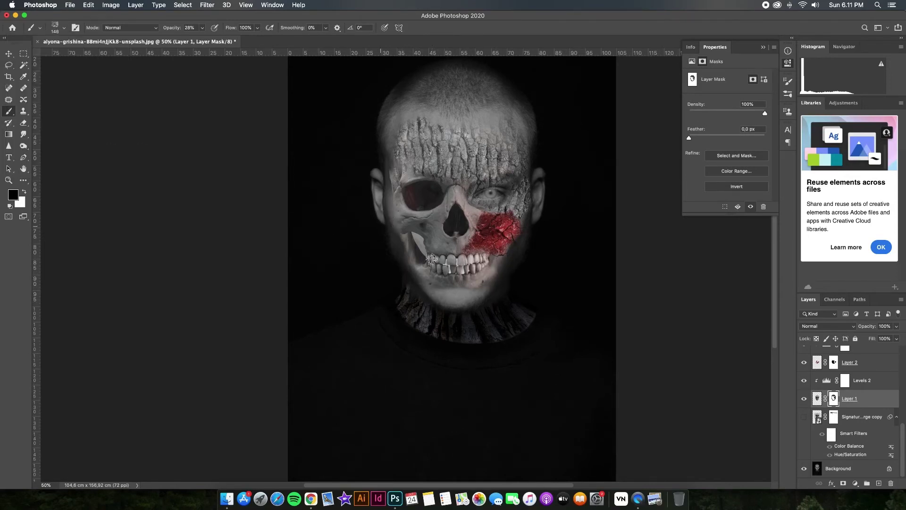
left_click(64, 27)
double_click(61, 142)
Set the brush to 31% opacity with a soft round tip, then Dodge the skull's pixels
left_click_drag(202, 27, 176, 41)
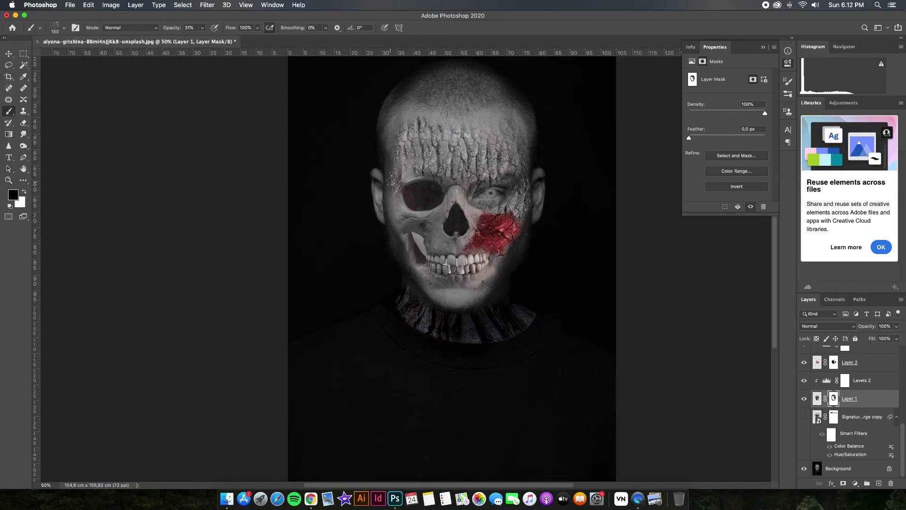
left_click(63, 27)
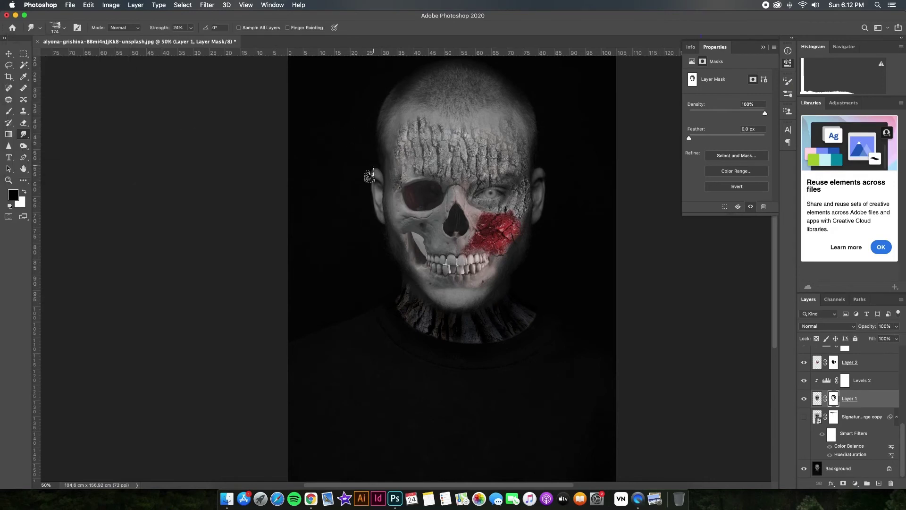
left_click(64, 27)
double_click(70, 133)
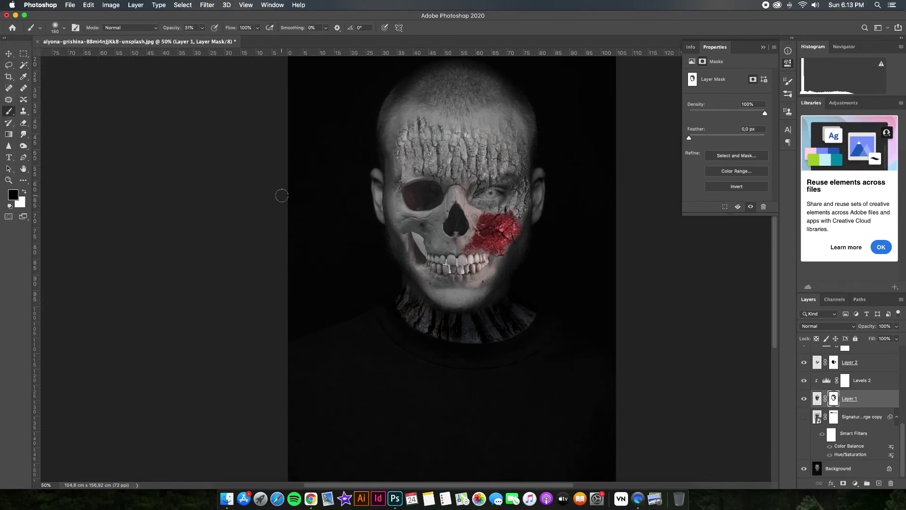
left_click(817, 399)
key("o")
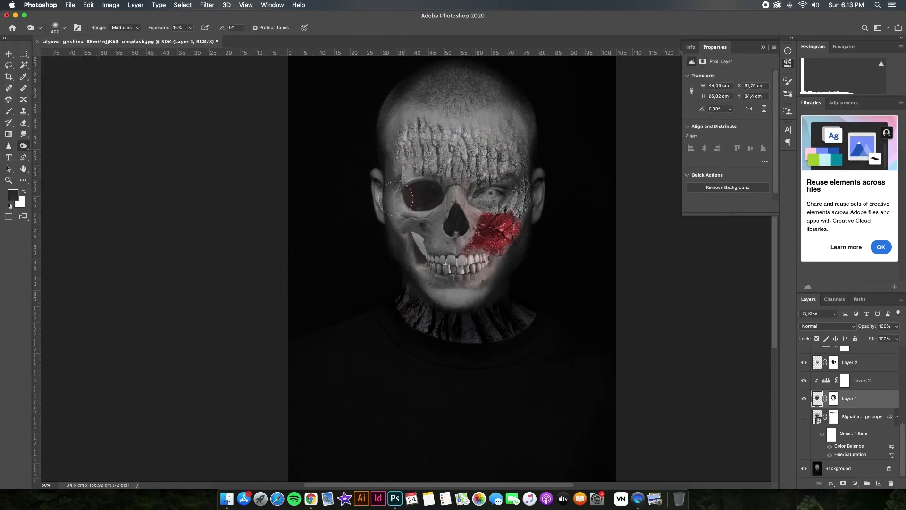
left_click(833, 362)
Duplicate the meat layer and cut the copy down to a single lassoed meat piece
key("ctrl+j")
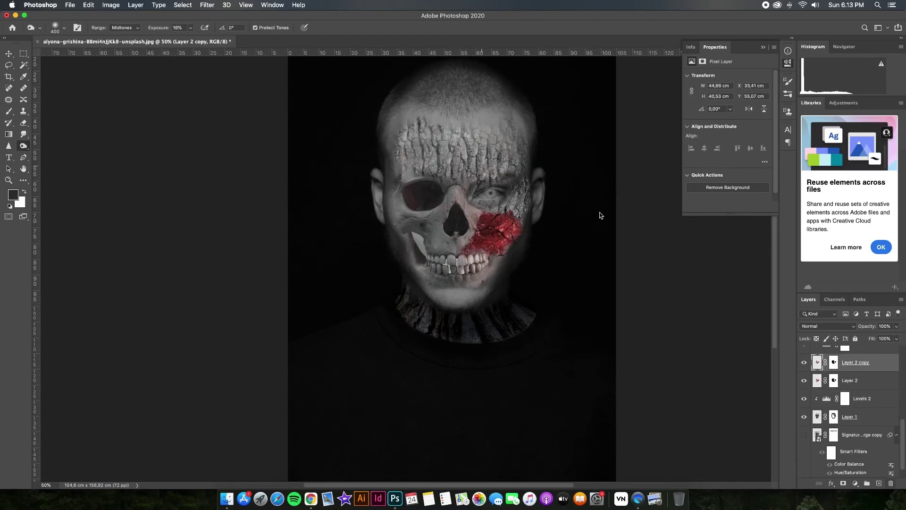
key("Delete")
left_click(422, 166)
key("e")
left_click_drag(413, 172, 410, 231)
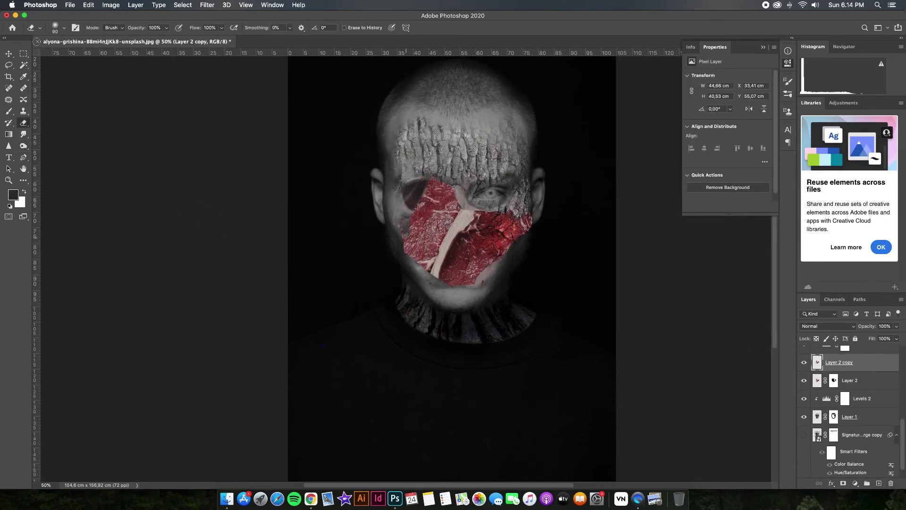
scroll(415, 212, "down", 2)
key("l")
left_click_drag(435, 162, 434, 162)
key("Delete")
key("ctrl+d")
Move, rotate and enlarge the meat piece onto the left cheek and add a layer mask
key("ctrl+t")
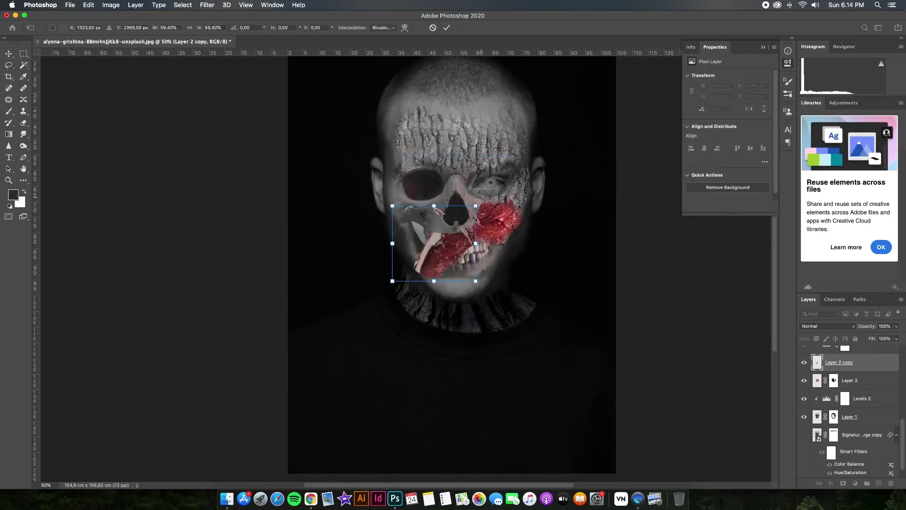
left_click_drag(424, 212, 434, 245)
key("Return")
key("v")
key("ctrl+t")
mouse_move(477, 283)
left_mouse_down()
mouse_move(425, 272)
mouse_move(418, 258)
left_mouse_up()
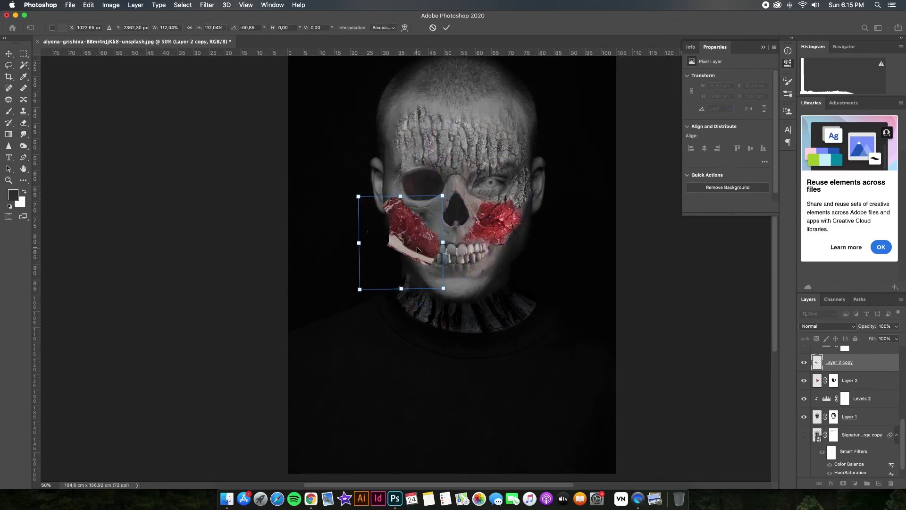
key("Return")
left_click(842, 482)
Paint black on the meat copy's mask to hide its pale edges and stray meat
key("b")
mouse_move(385, 203)
left_mouse_down()
mouse_move(395, 245)
mouse_move(434, 255)
left_mouse_up()
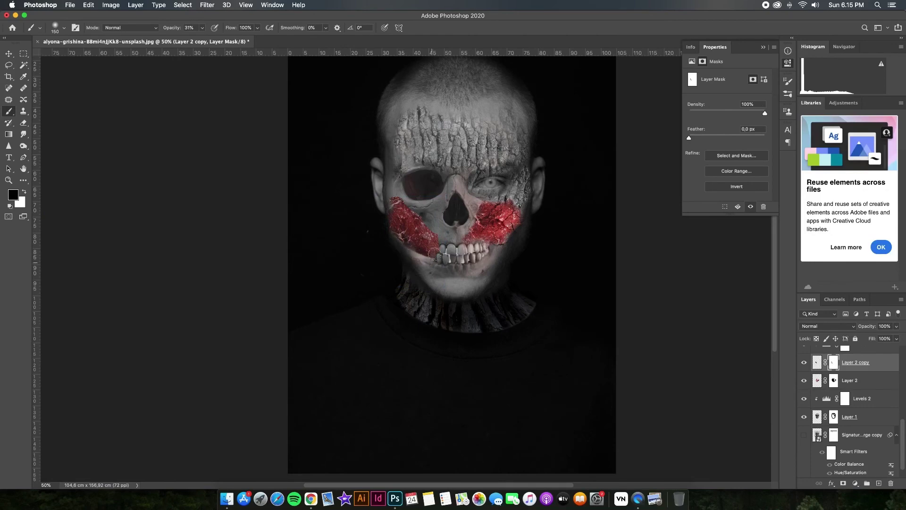
key("ctrl+1")
left_click(56, 28)
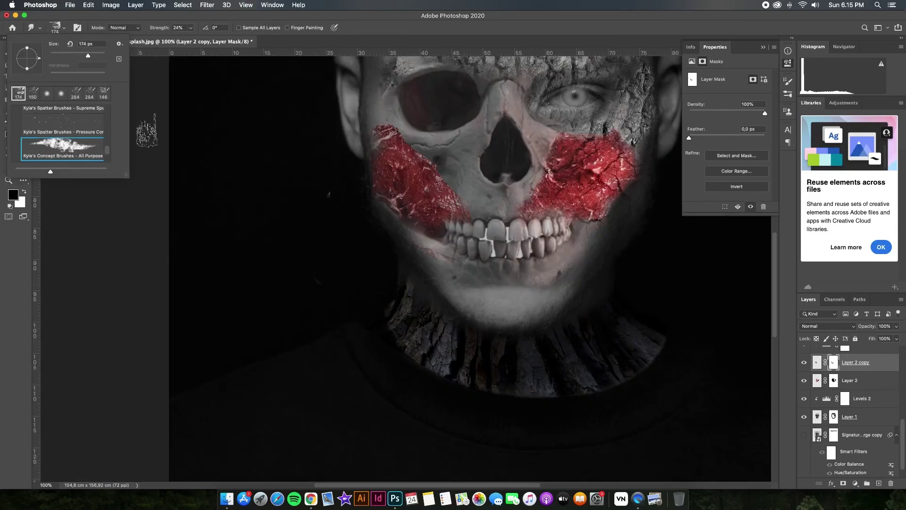
key("b")
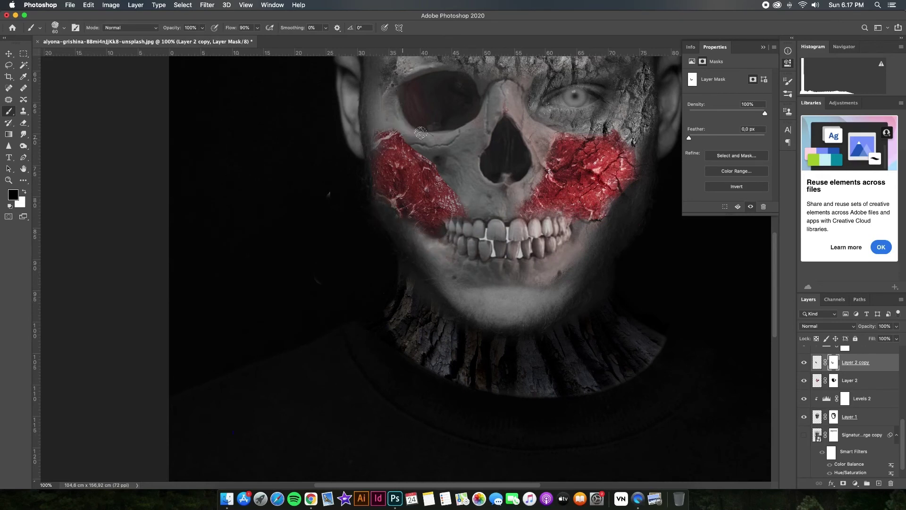
left_click_drag(420, 132, 412, 149)
key("6")
key("5")
key("super+minus")
key("super+minus")
key("super+minus")
Reset the brush to full opacity and create a new empty Layer 4
key("super+plus")
left_click(59, 27)
key("0")
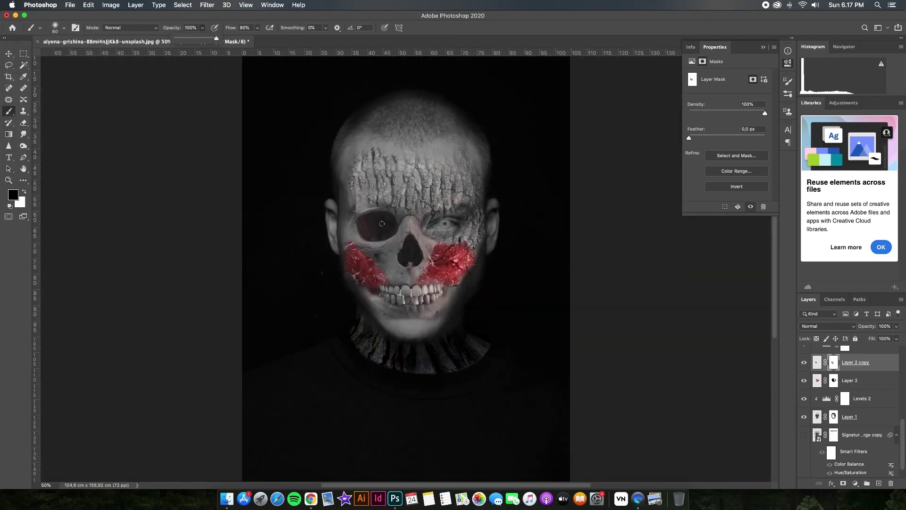
key("alt+shift+super+n")
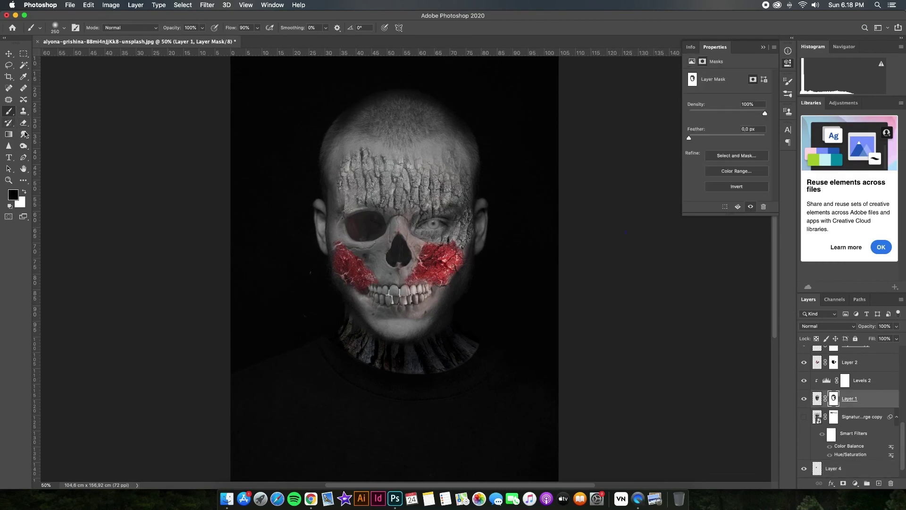
Paint black at full opacity on Layer 4 over the skull's left eye socket
key("3")
key("1")
key("alt+bracketleft")
key("alt+bracketleft")
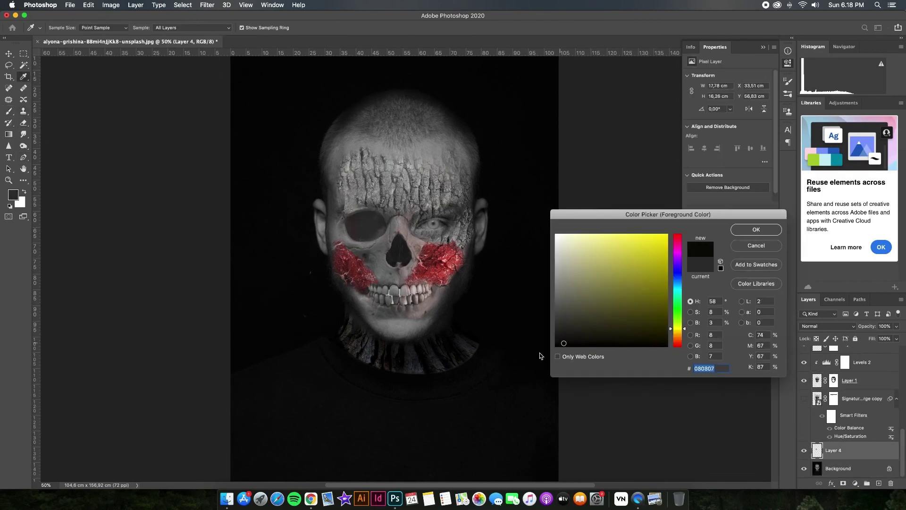
key("0")
left_click_drag(366, 226, 379, 226)
Brush white at 24% opacity on the skull layer's mask around the left eye socket
key("alt+bracketright")
key("alt+bracketright")
key("x")
key("2")
key("4")
key("ctrl+z")
key("ctrl+backslash")
key("x")
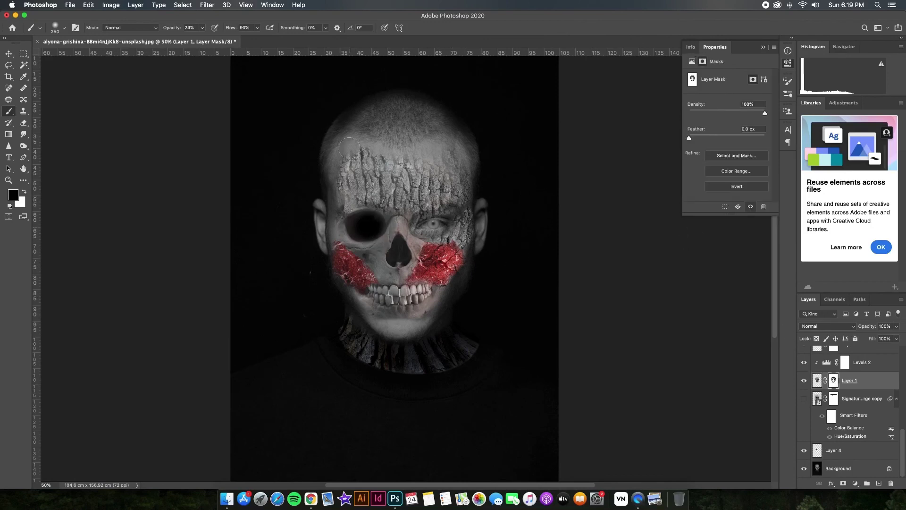
key("x")
left_click_drag(363, 226, 373, 226)
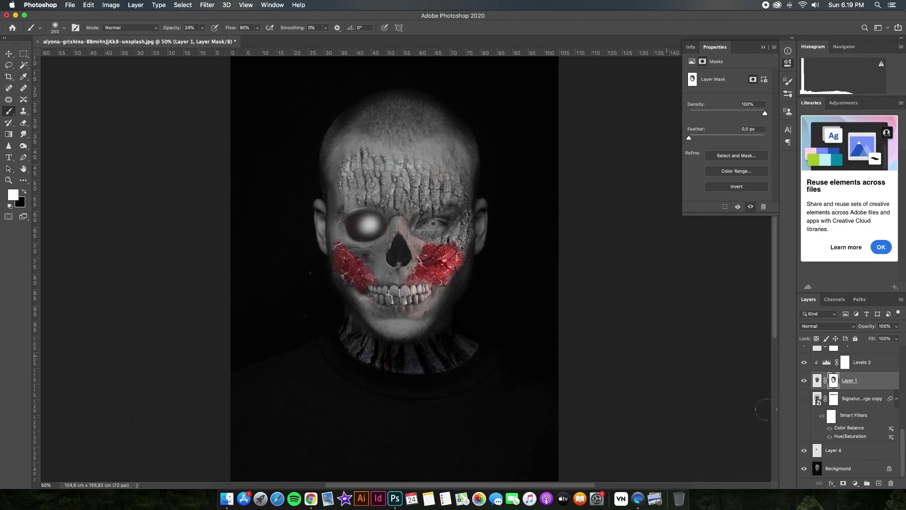
Toggle the dark socket layer's visibility to compare the hollow, then target the skull's pixels
left_click(804, 451)
left_click(805, 451)
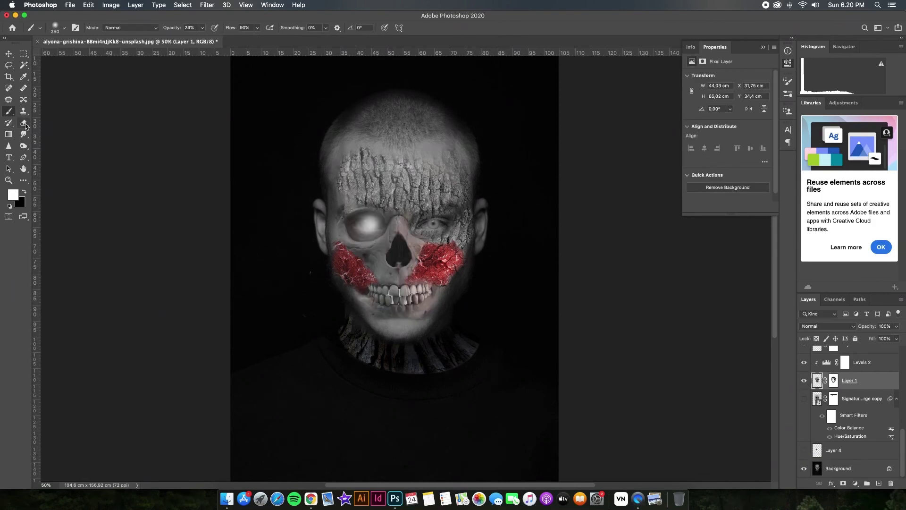
left_click(805, 450)
left_click(804, 451)
left_click(817, 380)
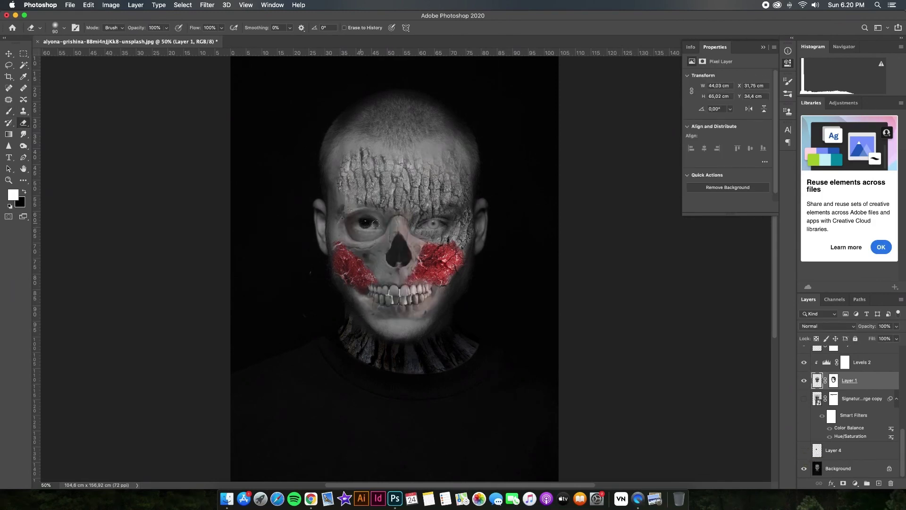
key("e")
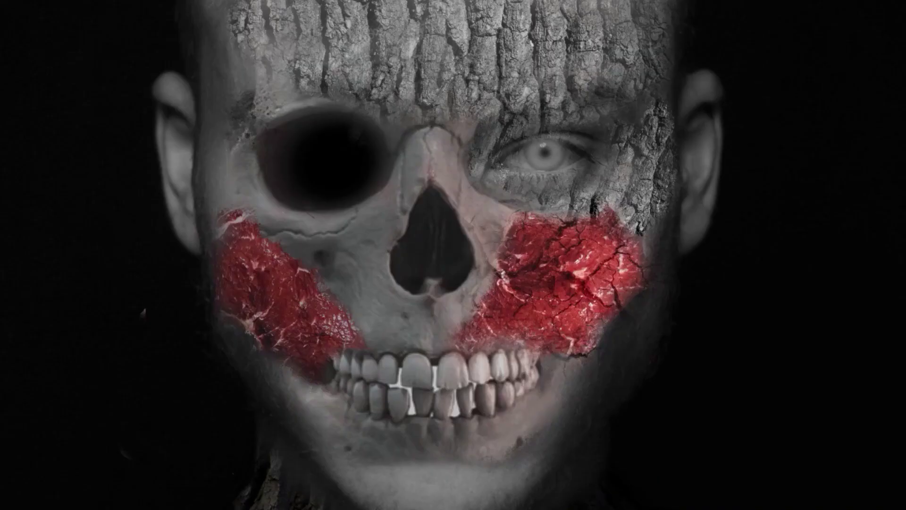